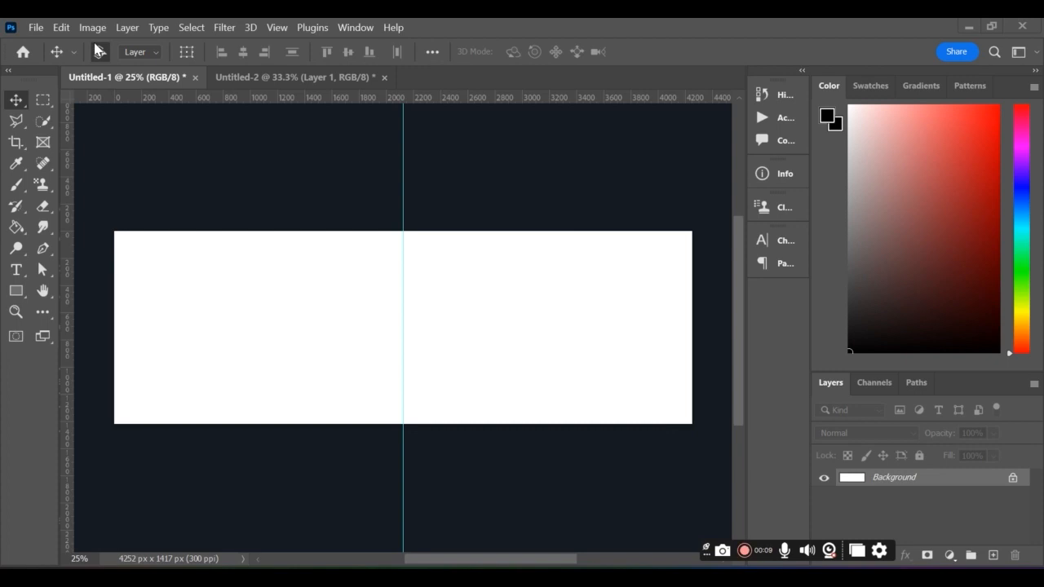
Copy the teal brush-stroke shape from the Untitled-2 document into the Untitled-1 banner and select its layer
{"action": "left_click", "coordinate": [280, 81]}
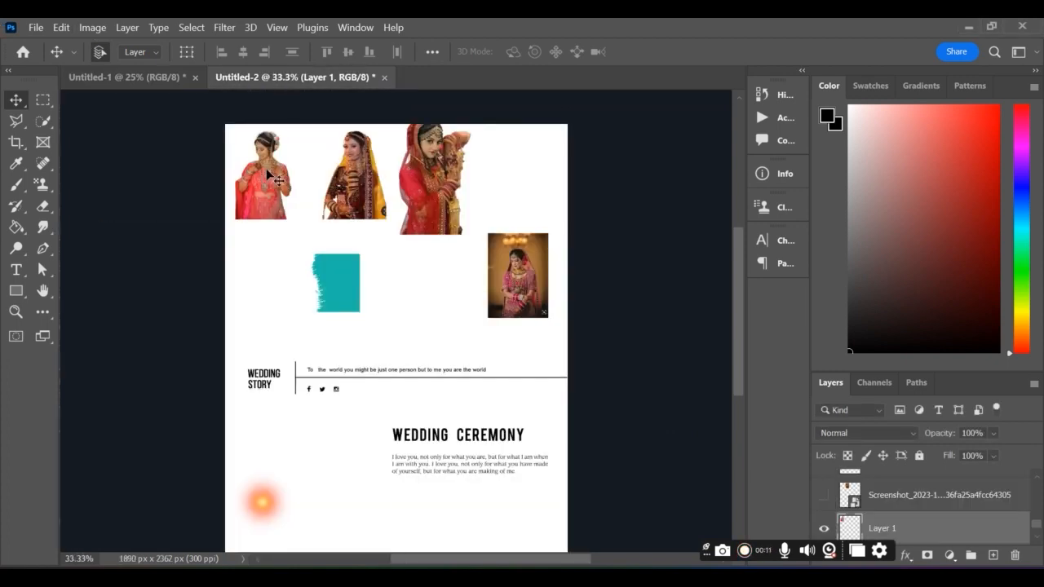
{"action": "left_click_drag", "start_coordinate": [330, 282], "coordinate": [197, 336]}
{"action": "right_click", "coordinate": [198, 336]}
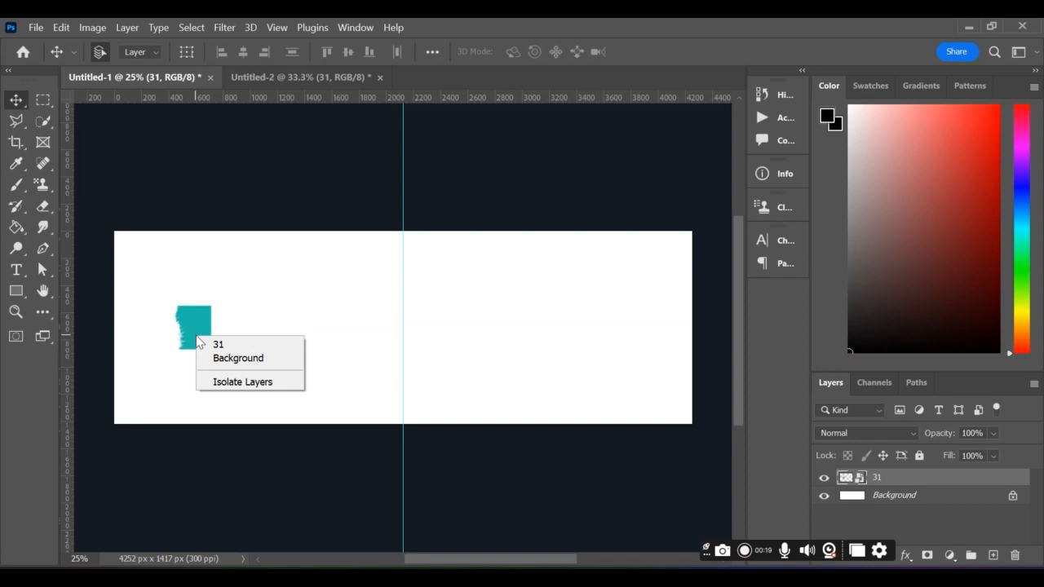
{"action": "left_click", "coordinate": [214, 345]}
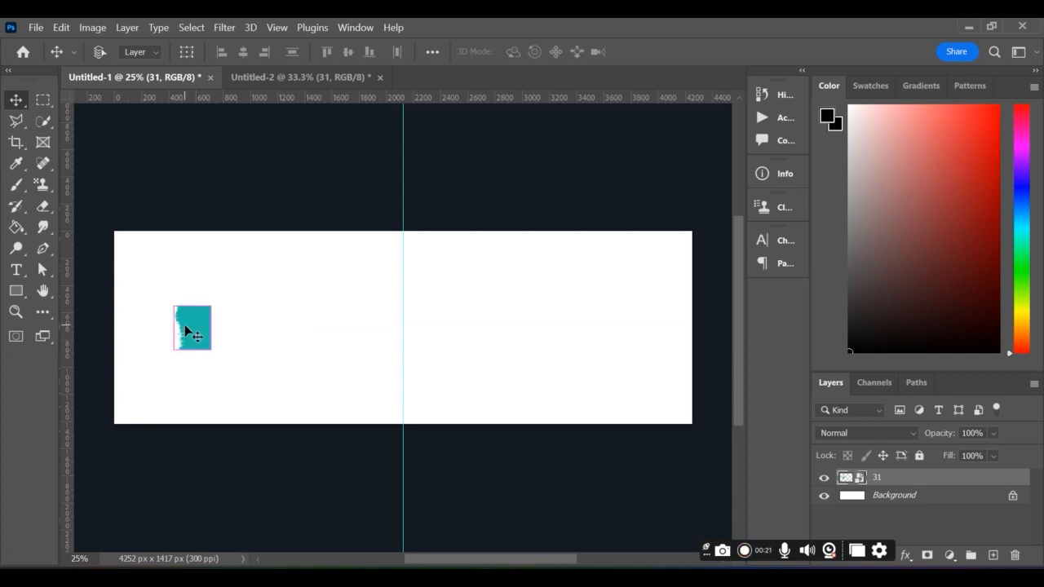
Rotate the teal brush shape about 179° and enlarge it to fill the banner's left end from top to bottom
{"action": "key", "text": "ctrl+t"}
{"action": "left_click_drag", "start_coordinate": [164, 266], "coordinate": [185, 455]}
{"action": "left_click_drag", "start_coordinate": [171, 349], "coordinate": [175, 462]}
{"action": "left_click_drag", "start_coordinate": [195, 394], "coordinate": [259, 313]}
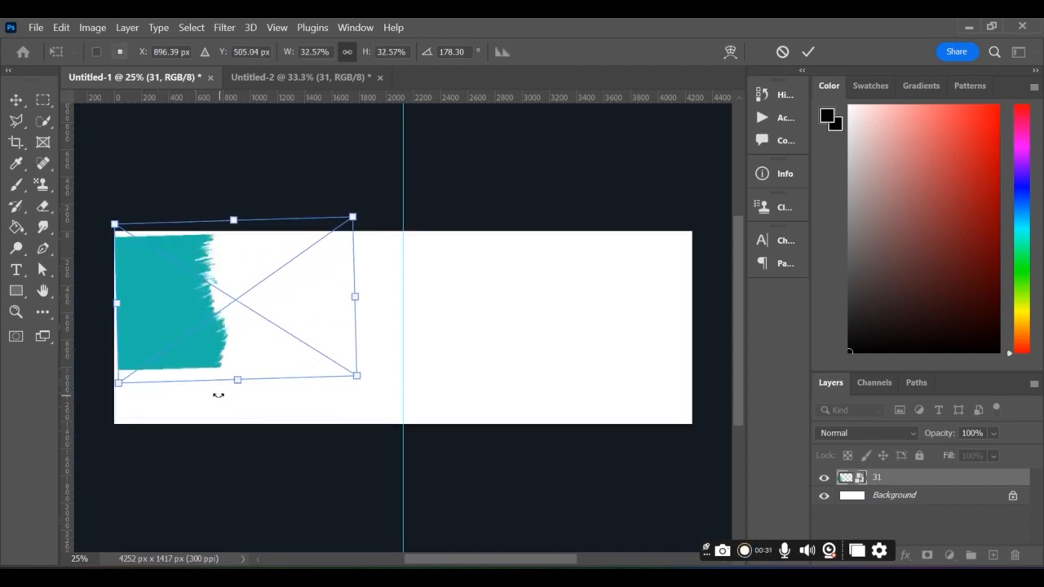
{"action": "left_click_drag", "start_coordinate": [397, 375], "coordinate": [394, 375]}
{"action": "left_click_drag", "start_coordinate": [233, 372], "coordinate": [273, 375]}
{"action": "left_click_drag", "start_coordinate": [273, 439], "coordinate": [273, 455]}
{"action": "left_click_drag", "start_coordinate": [277, 406], "coordinate": [282, 397]}
{"action": "key", "text": "Return"}
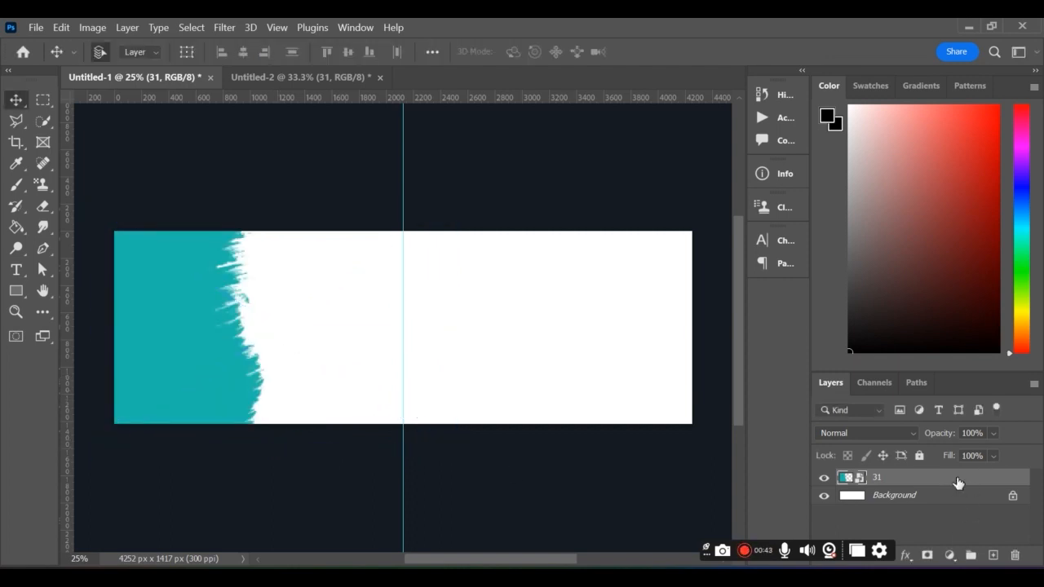
Apply a black Color Overlay at 100% opacity to the brush shape layer
{"action": "double_click", "coordinate": [959, 483]}
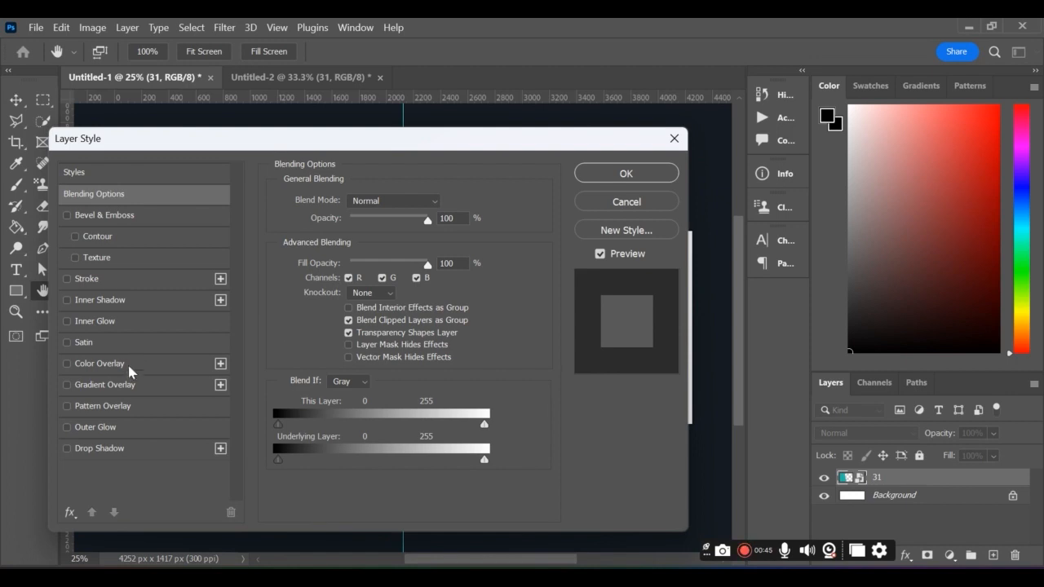
{"action": "left_click", "coordinate": [98, 364]}
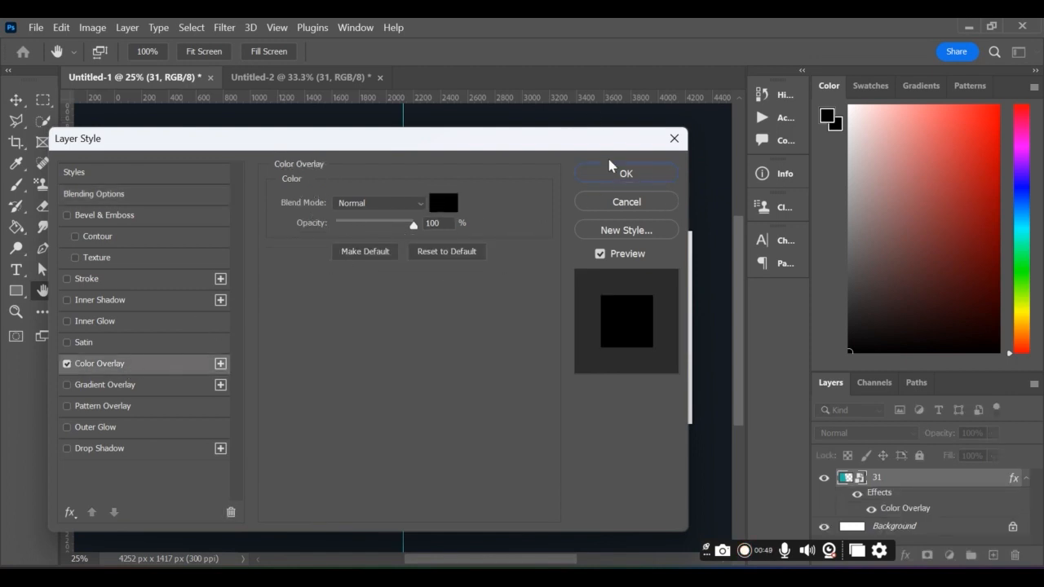
{"action": "left_click", "coordinate": [625, 173]}
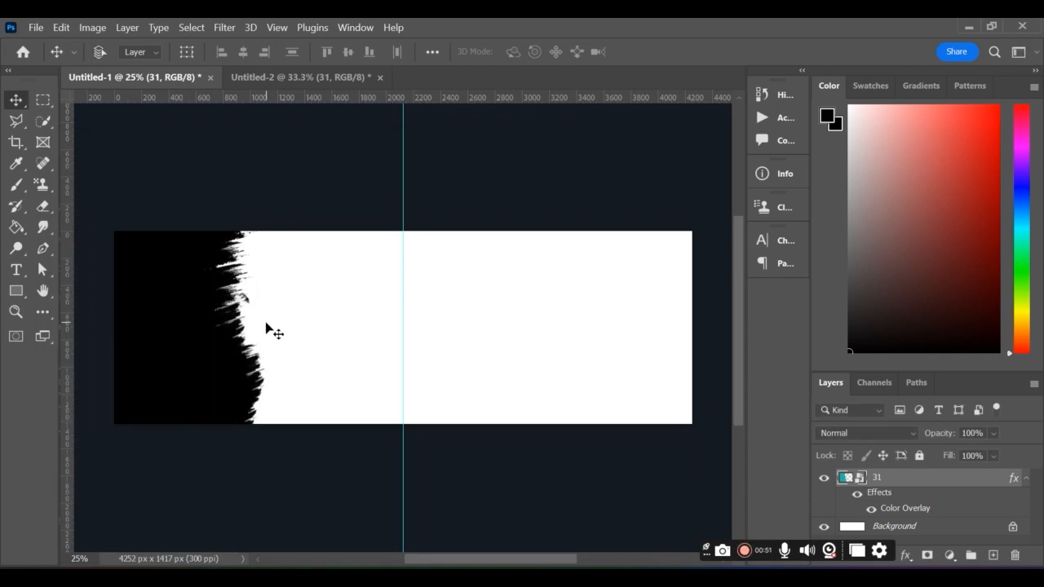
Scale the black brush shape to about 70% and shift it slightly left, keeping the banner's left end covered
{"action": "key", "text": "ctrl+t"}
{"action": "left_click_drag", "start_coordinate": [455, 325], "coordinate": [588, 354]}
{"action": "left_click_drag", "start_coordinate": [375, 322], "coordinate": [401, 372]}
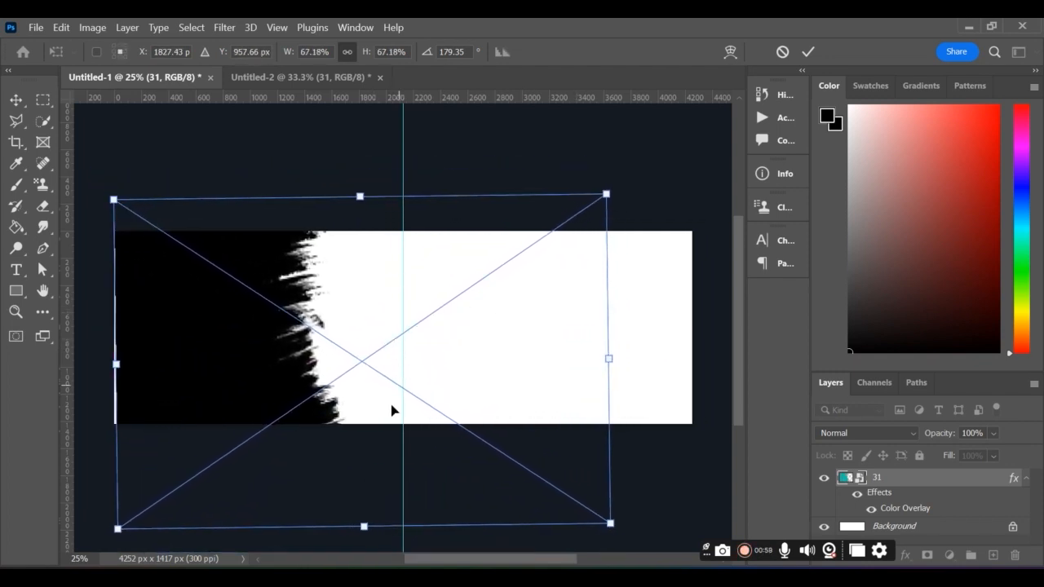
{"action": "left_click_drag", "start_coordinate": [363, 524], "coordinate": [364, 540]}
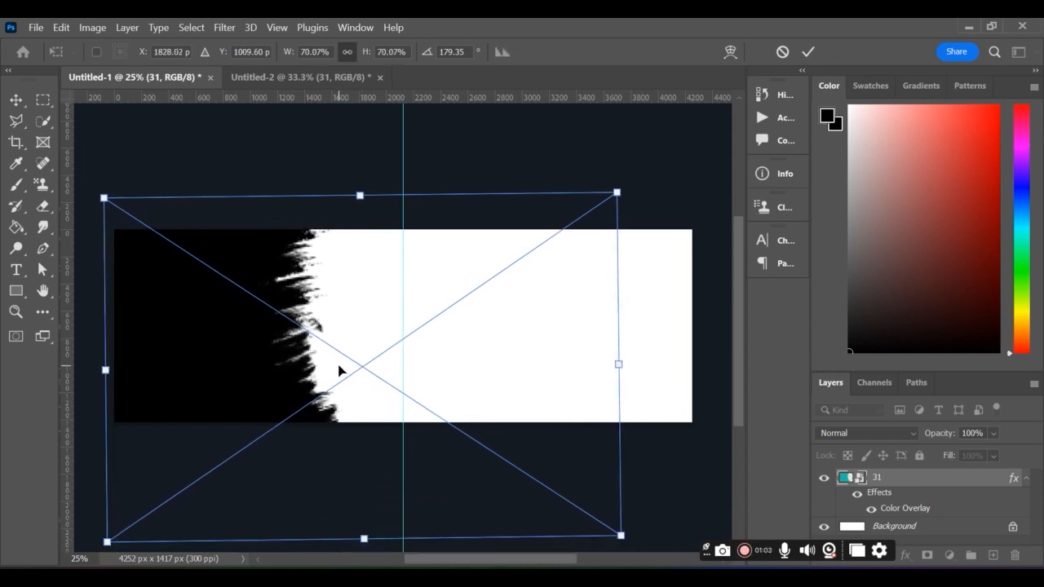
{"action": "left_click_drag", "start_coordinate": [337, 372], "coordinate": [312, 368]}
{"action": "key", "text": "Return"}
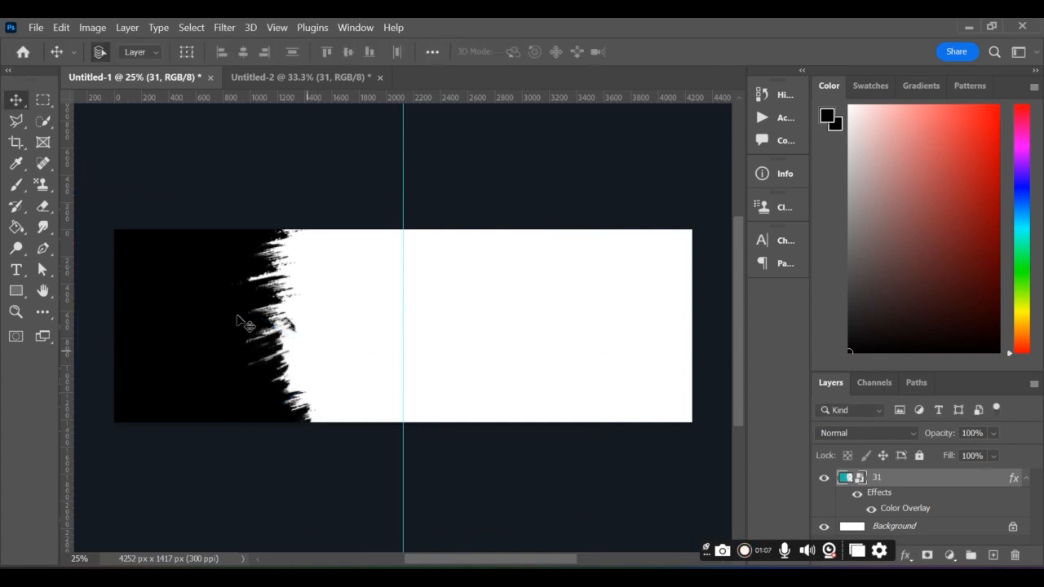
Copy the cutout of the bride in the pink dress from Untitled-2 onto the banner's black area
{"action": "left_click", "coordinate": [258, 79]}
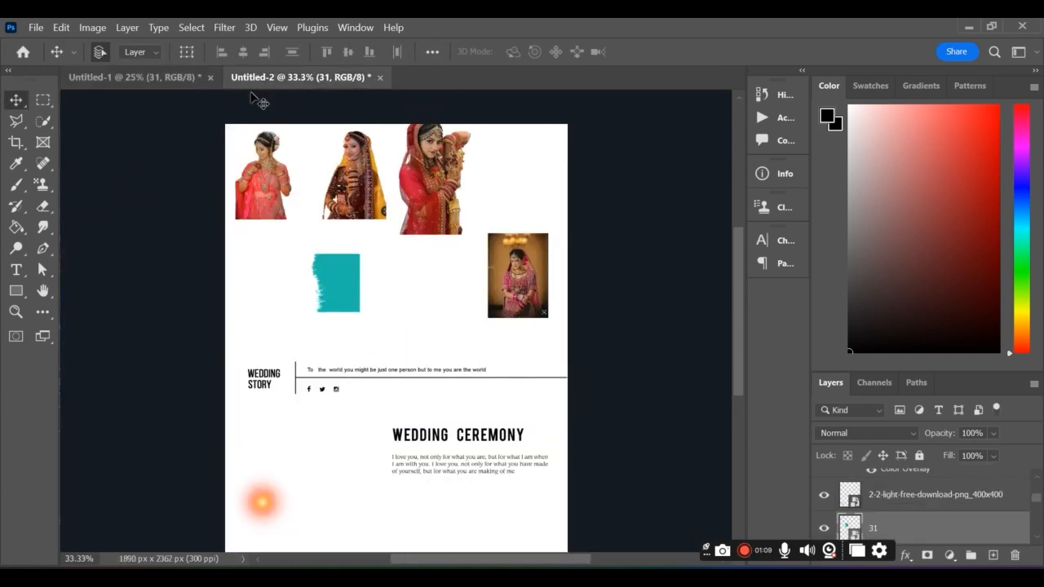
{"action": "left_click_drag", "start_coordinate": [264, 174], "coordinate": [188, 310]}
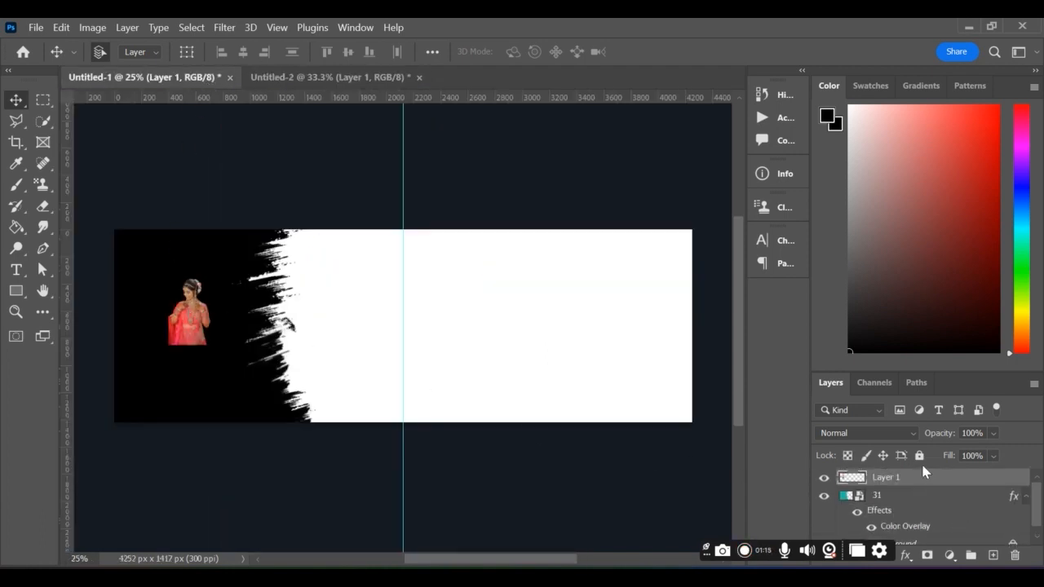
Try clipping the bride layer to the brush shape layer, and release the clipping mask
{"action": "right_click", "coordinate": [927, 487]}
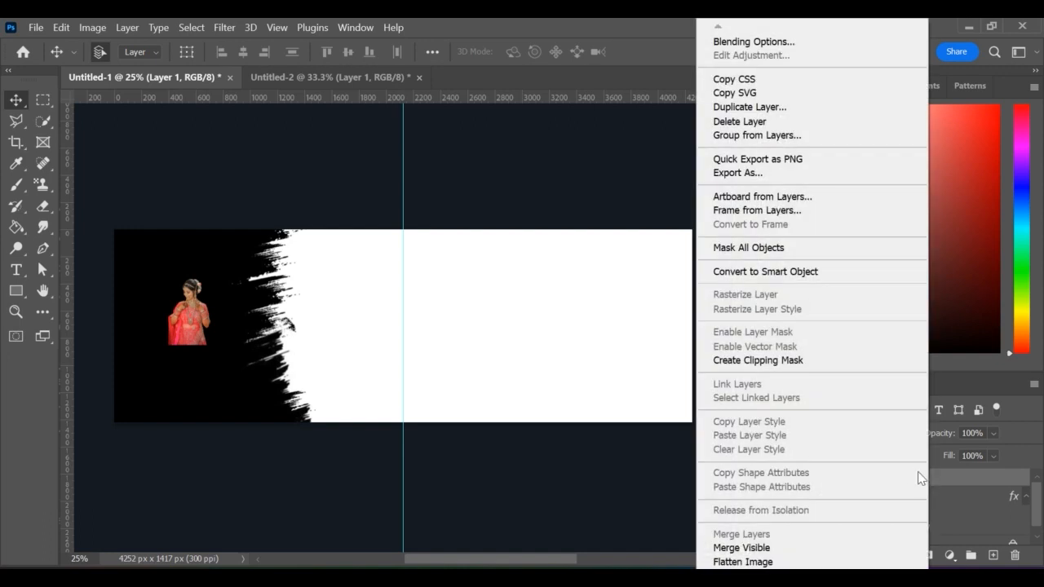
{"action": "left_click", "coordinate": [770, 361]}
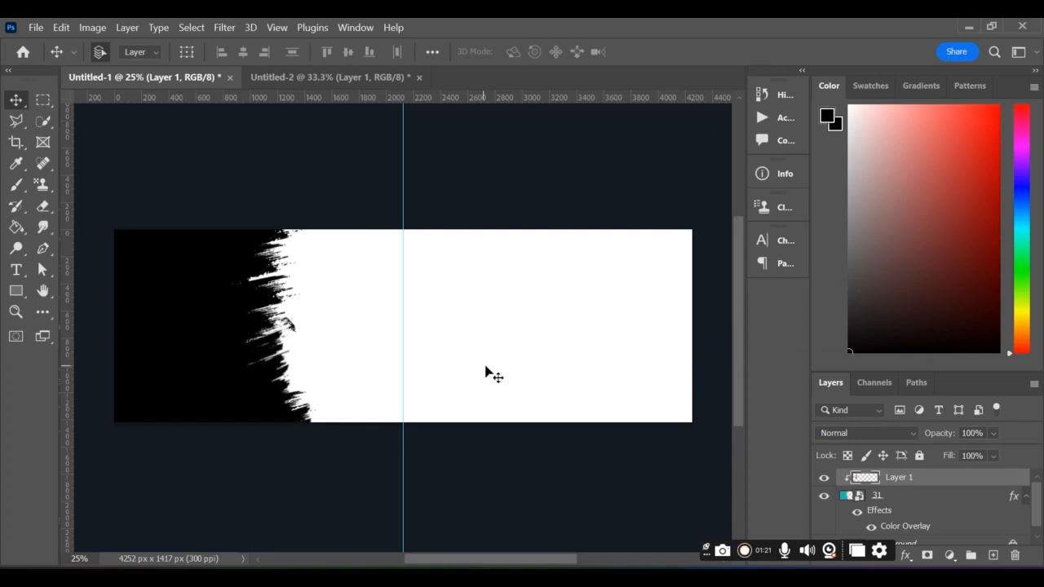
{"action": "right_click", "coordinate": [901, 478]}
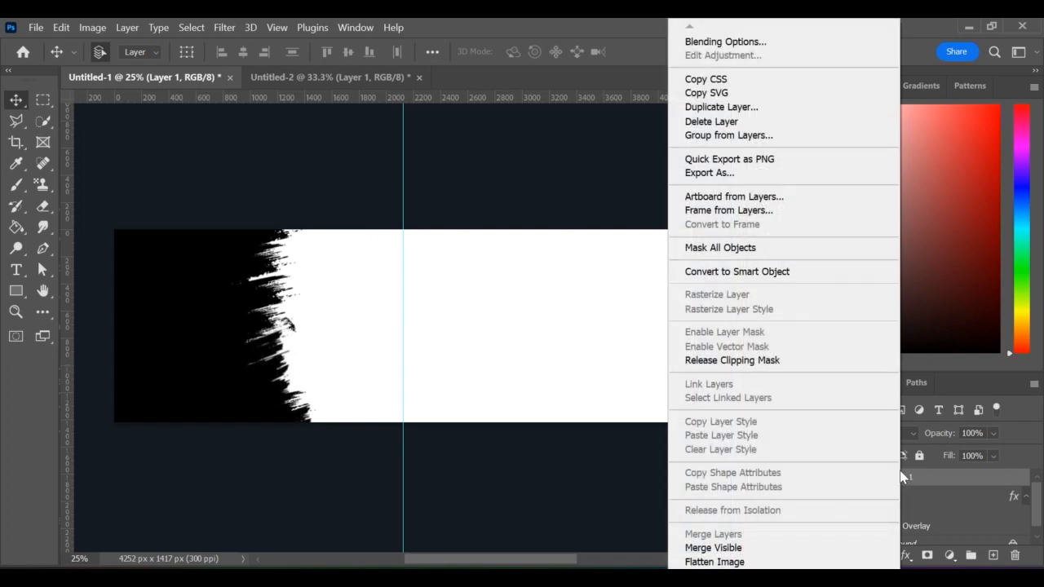
{"action": "left_click", "coordinate": [729, 364]}
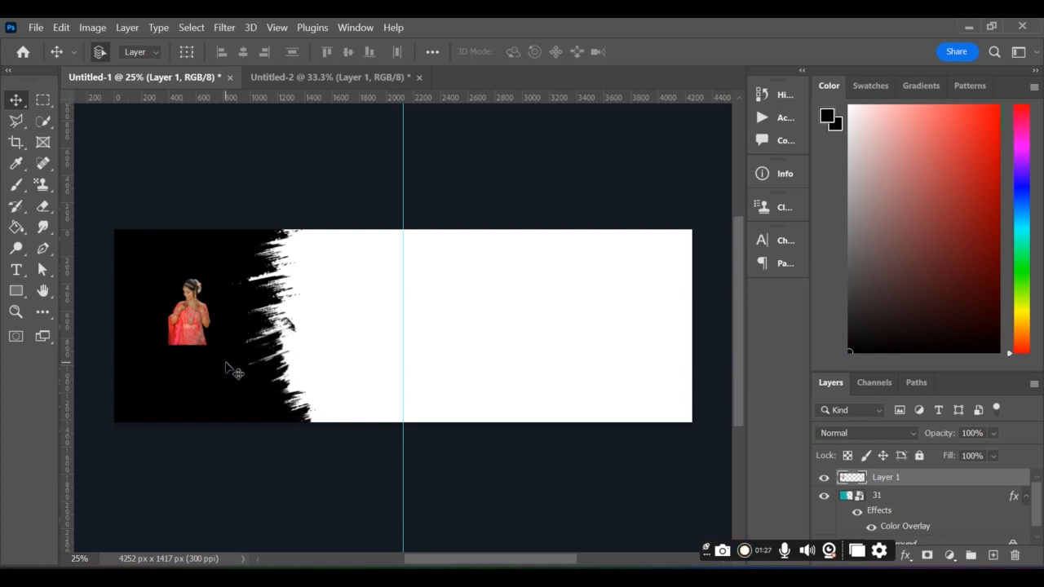
Scale the bride cutout to about 252% and place it at the bottom of the black area
{"action": "key", "text": "ctrl+t"}
{"action": "left_click_drag", "start_coordinate": [210, 345], "coordinate": [280, 443]}
{"action": "left_click_drag", "start_coordinate": [258, 406], "coordinate": [229, 380]}
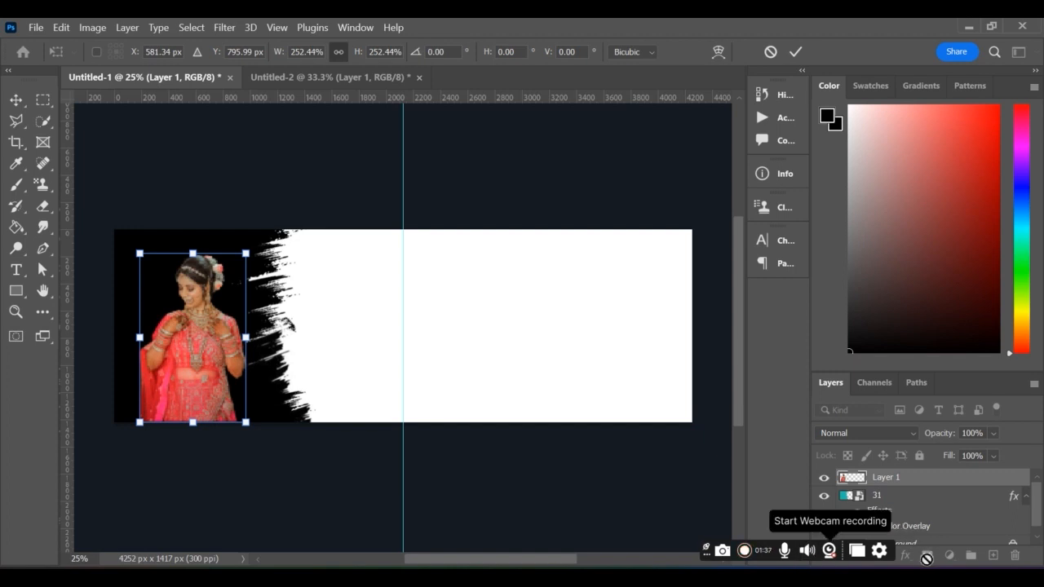
{"action": "key", "text": "Return"}
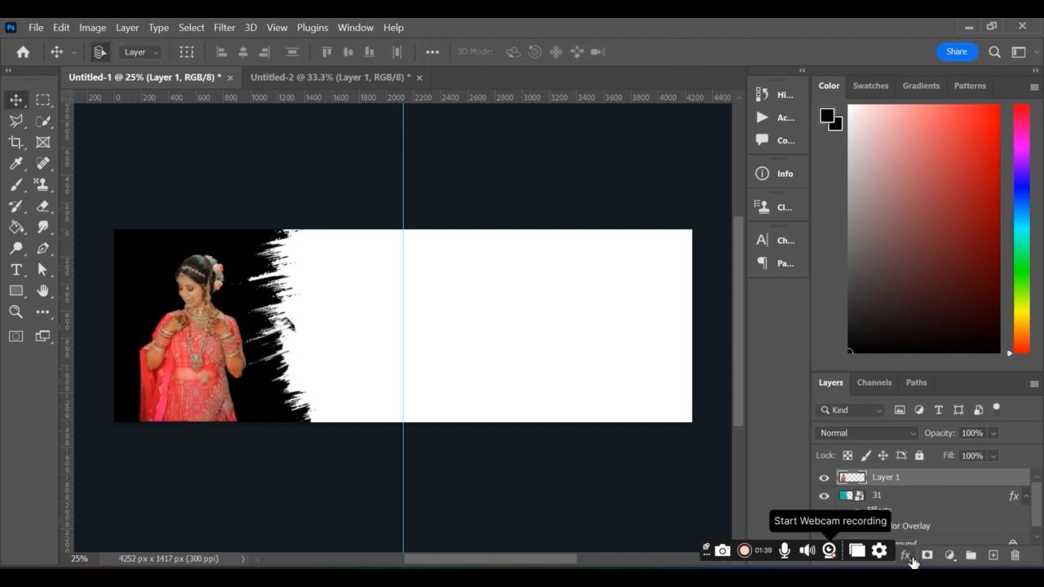
Add an inverted mask to the bride layer and paint her back in with a soft 700 px white brush, leaving the lower edge faded
{"action": "left_click", "coordinate": [927, 555]}
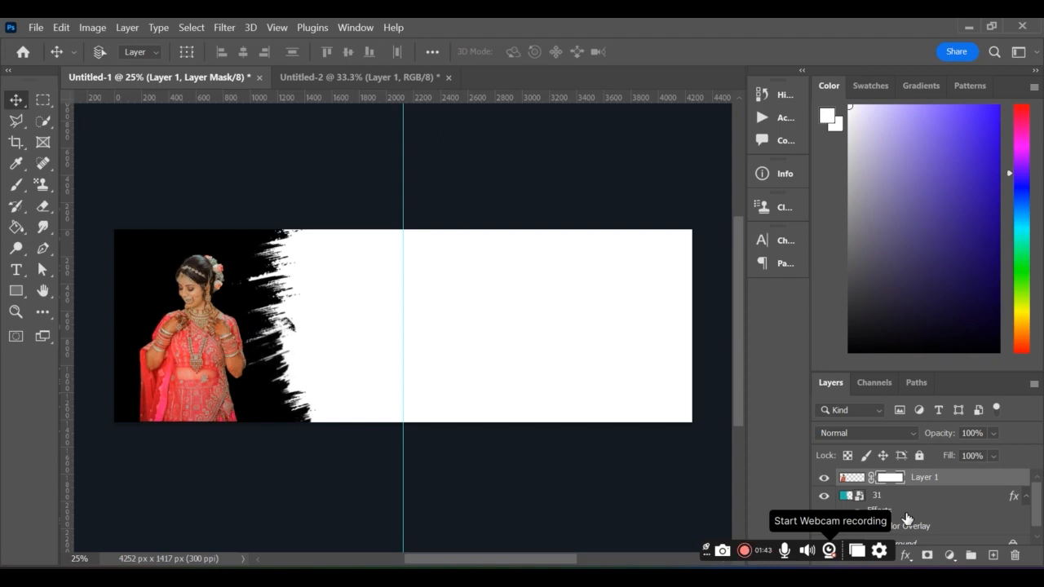
{"action": "key", "text": "ctrl+i"}
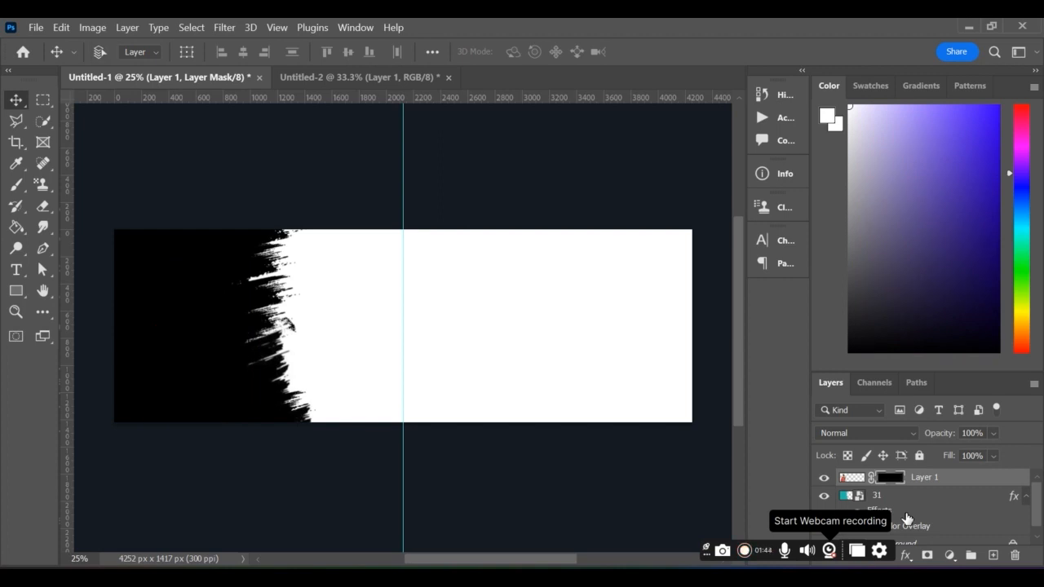
{"action": "left_click", "coordinate": [18, 190]}
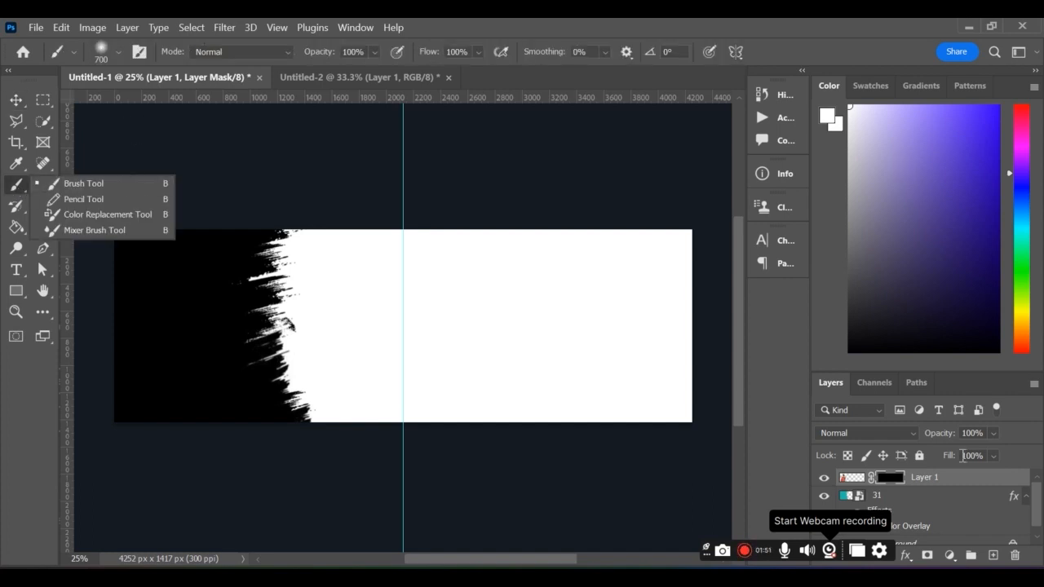
{"action": "left_click", "coordinate": [151, 280]}
{"action": "mouse_move", "coordinate": [152, 280]}
{"action": "left_mouse_down"}
{"action": "mouse_move", "coordinate": [155, 266]}
{"action": "mouse_move", "coordinate": [169, 303]}
{"action": "mouse_move", "coordinate": [156, 317]}
{"action": "mouse_move", "coordinate": [201, 353]}
{"action": "left_mouse_up"}
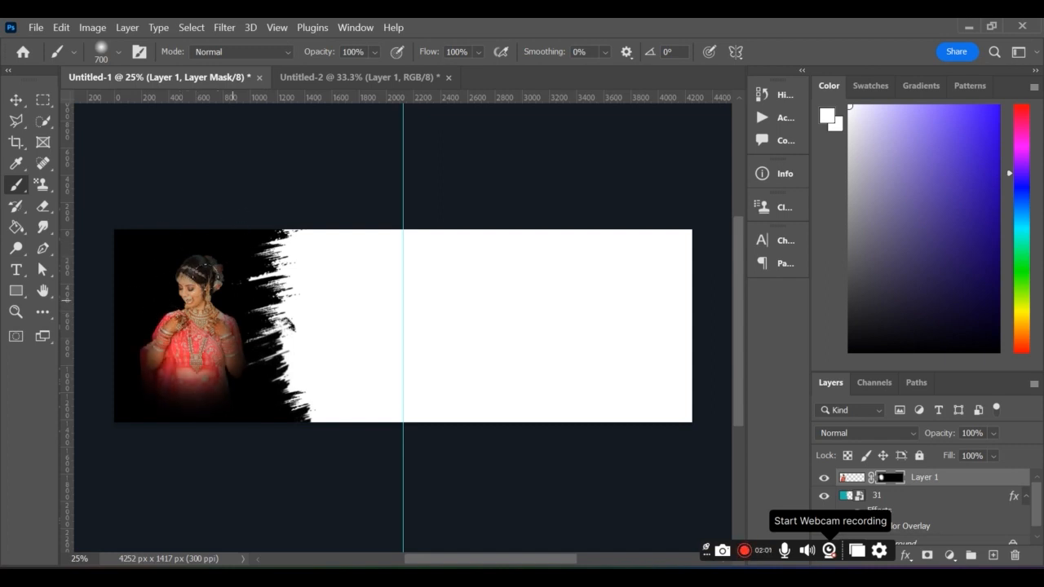
Copy the orange light glow from Untitled-2 into the banner and move its layer below the bride layer
{"action": "left_click", "coordinate": [333, 78]}
{"action": "left_click", "coordinate": [16, 101]}
{"action": "left_click_drag", "start_coordinate": [269, 513], "coordinate": [180, 269]}
{"action": "left_click", "coordinate": [164, 77]}
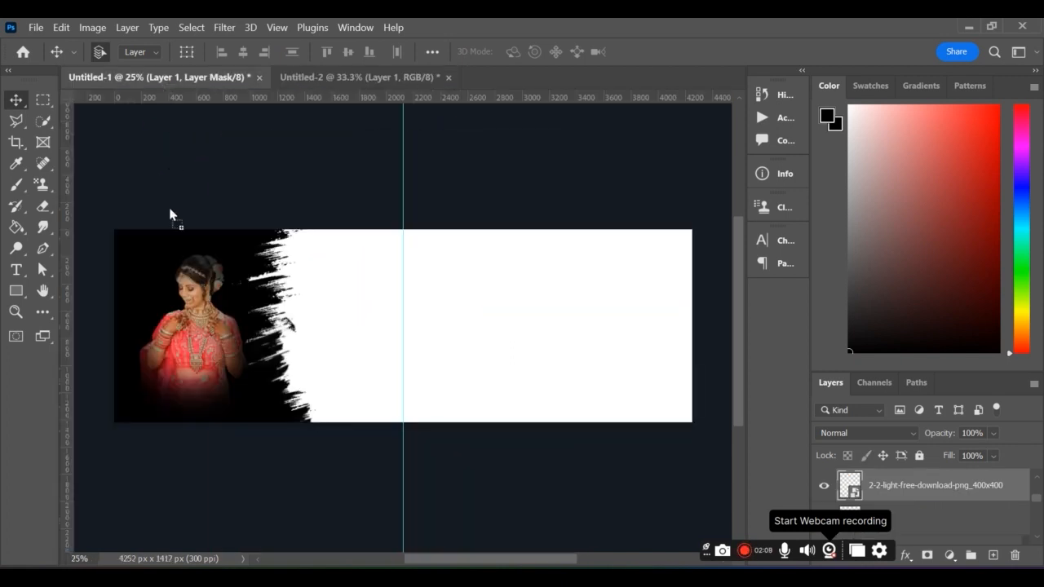
{"action": "left_click_drag", "start_coordinate": [196, 310], "coordinate": [195, 309]}
{"action": "left_click_drag", "start_coordinate": [922, 480], "coordinate": [938, 505]}
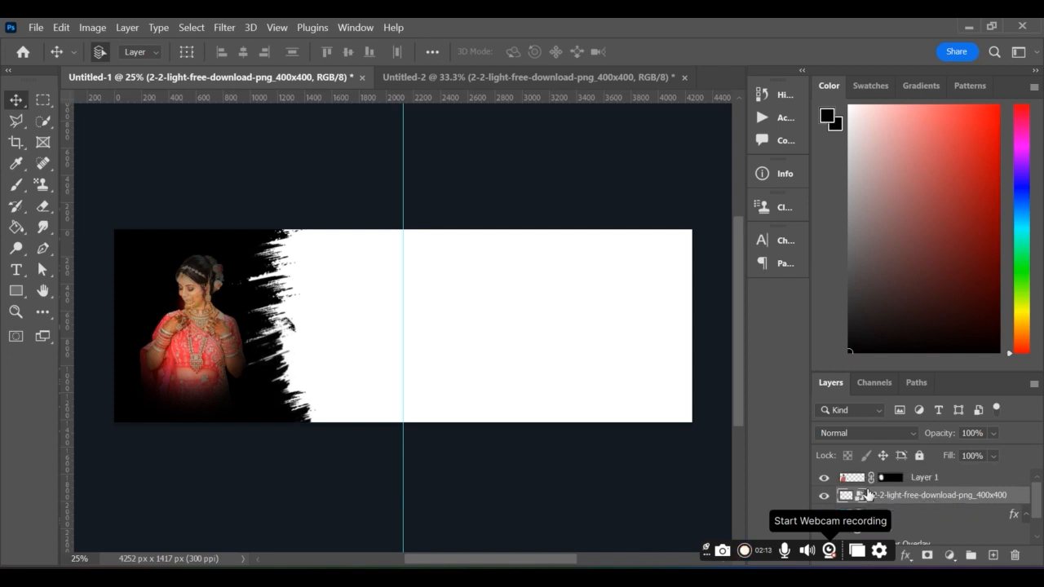
Enlarge the orange glow to about 103% around the bride and set its blend mode to Soft Light
{"action": "key", "text": "ctrl+t"}
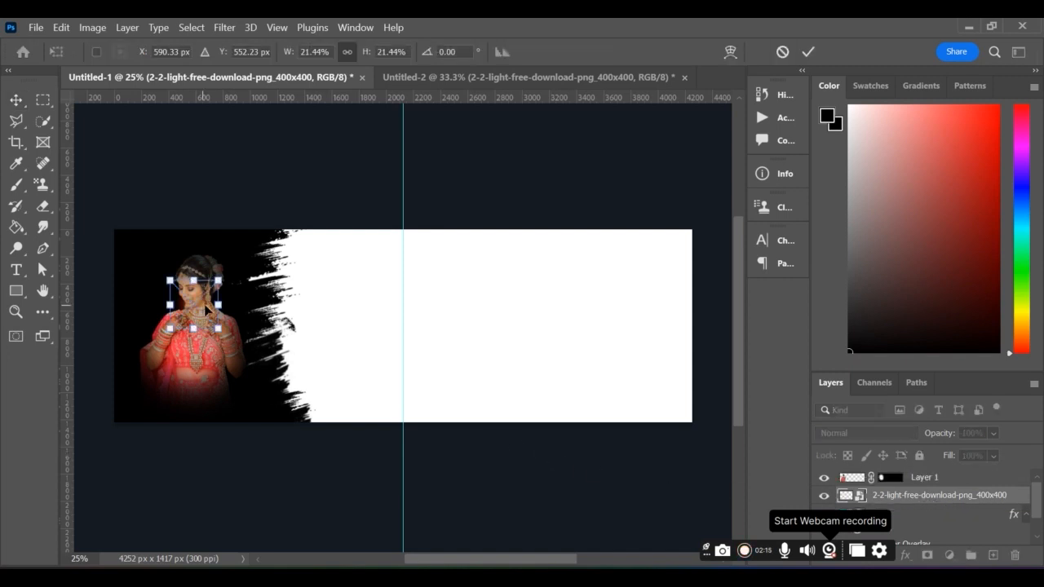
{"action": "left_click_drag", "start_coordinate": [216, 301], "coordinate": [214, 337]}
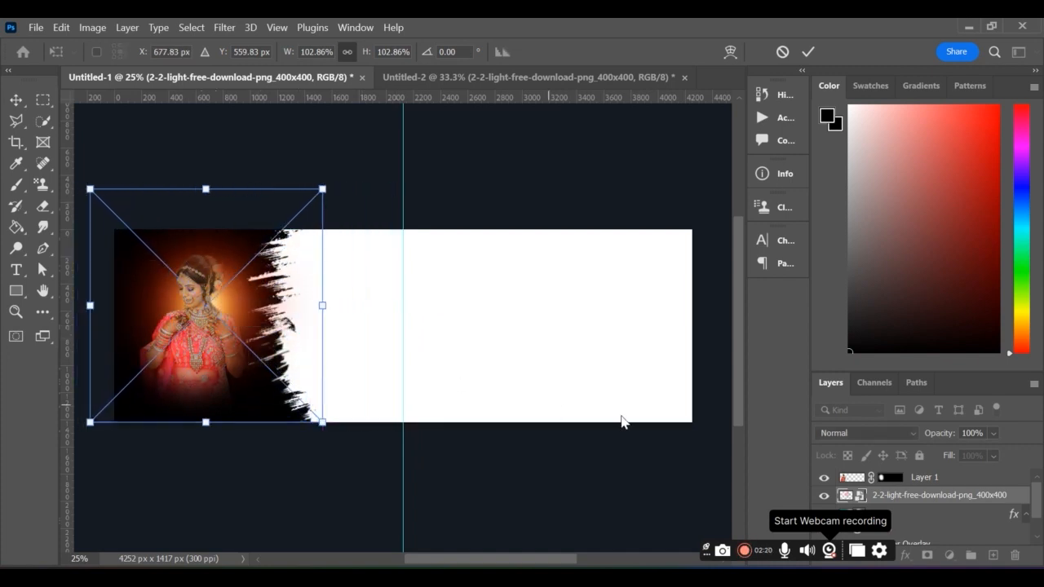
{"action": "left_click", "coordinate": [854, 435]}
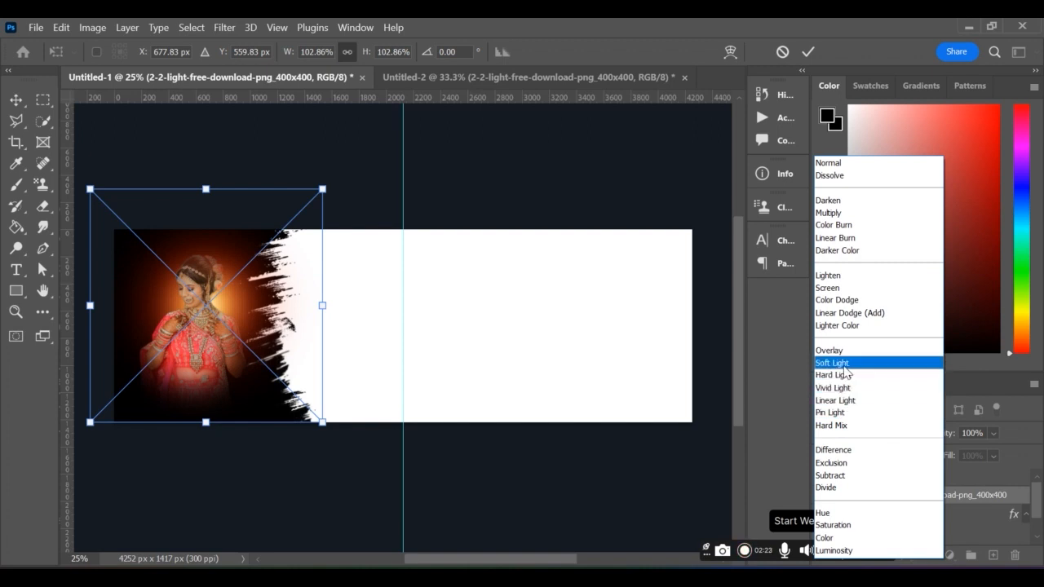
{"action": "left_click", "coordinate": [846, 363]}
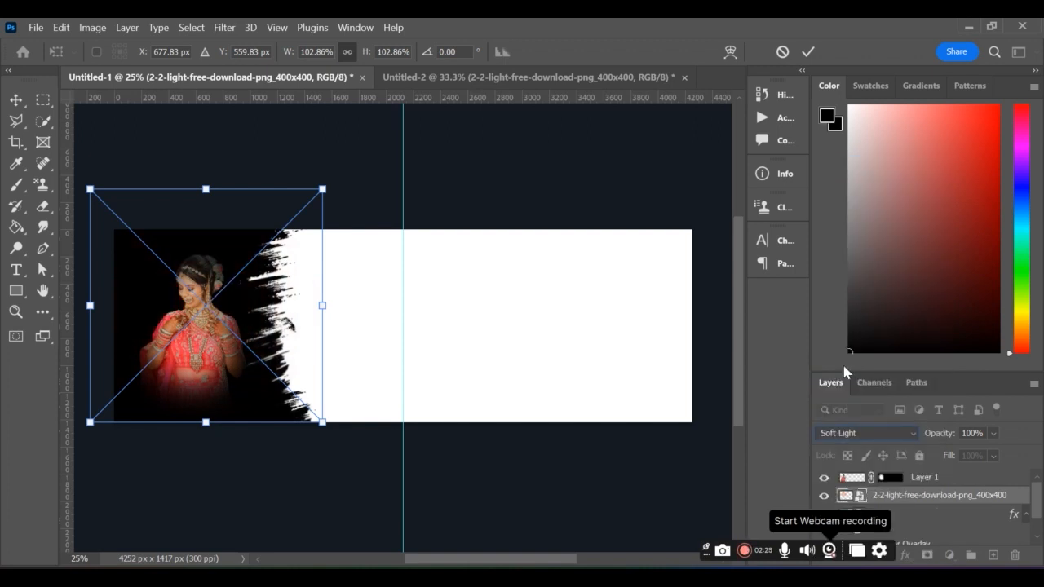
{"action": "left_click", "coordinate": [889, 442]}
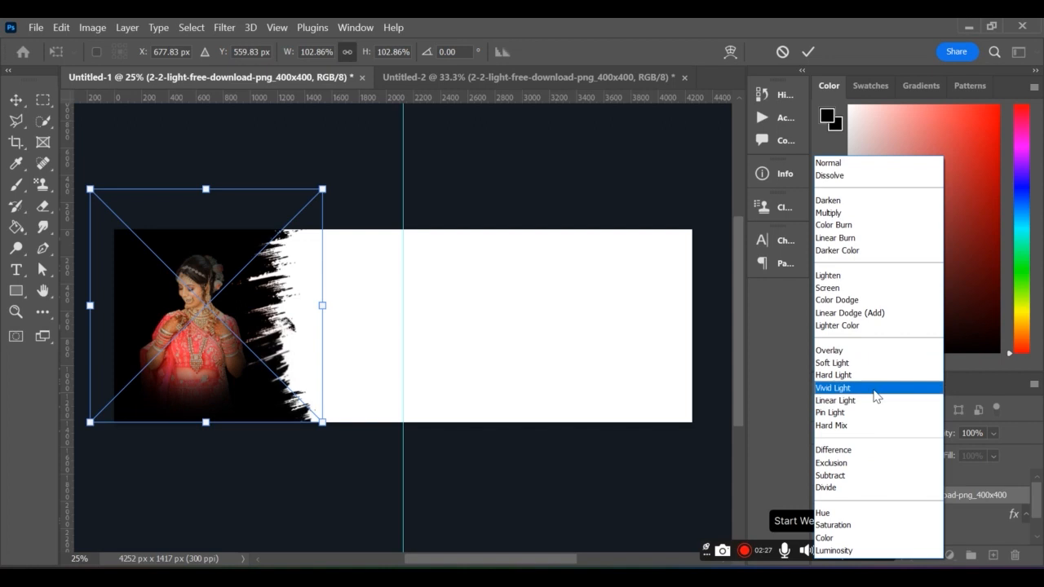
{"action": "left_click", "coordinate": [869, 367]}
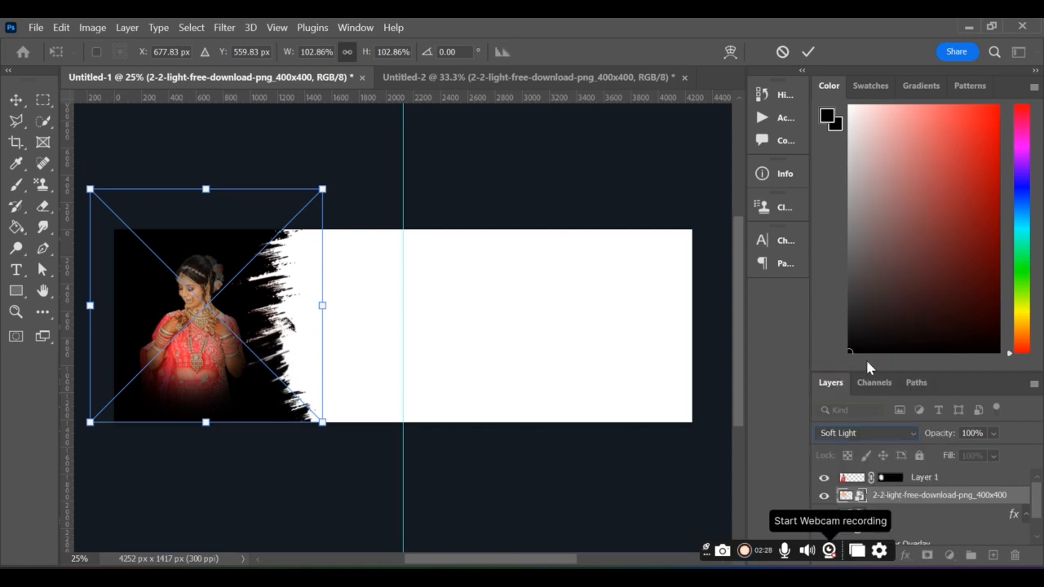
Copy the orange glow from Untitled-2 into the banner again and scale it to about 64% behind the bride
{"action": "left_click", "coordinate": [411, 77]}
{"action": "left_click_drag", "start_coordinate": [265, 494], "coordinate": [321, 314]}
{"action": "key", "text": "ctrl+t"}
{"action": "left_click_drag", "start_coordinate": [232, 308], "coordinate": [182, 311]}
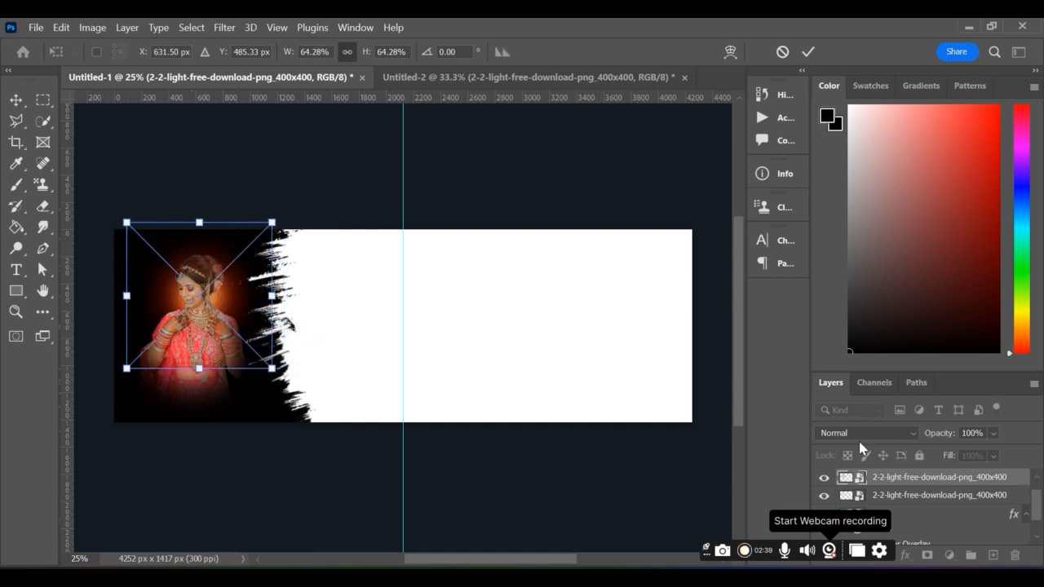
Set the second glow's blend mode to Soft Light and enlarge it to about 166%, placed behind the bride
{"action": "left_click", "coordinate": [859, 435]}
{"action": "left_click", "coordinate": [849, 364]}
{"action": "left_click_drag", "start_coordinate": [272, 295], "coordinate": [501, 294]}
{"action": "left_click_drag", "start_coordinate": [422, 310], "coordinate": [307, 299]}
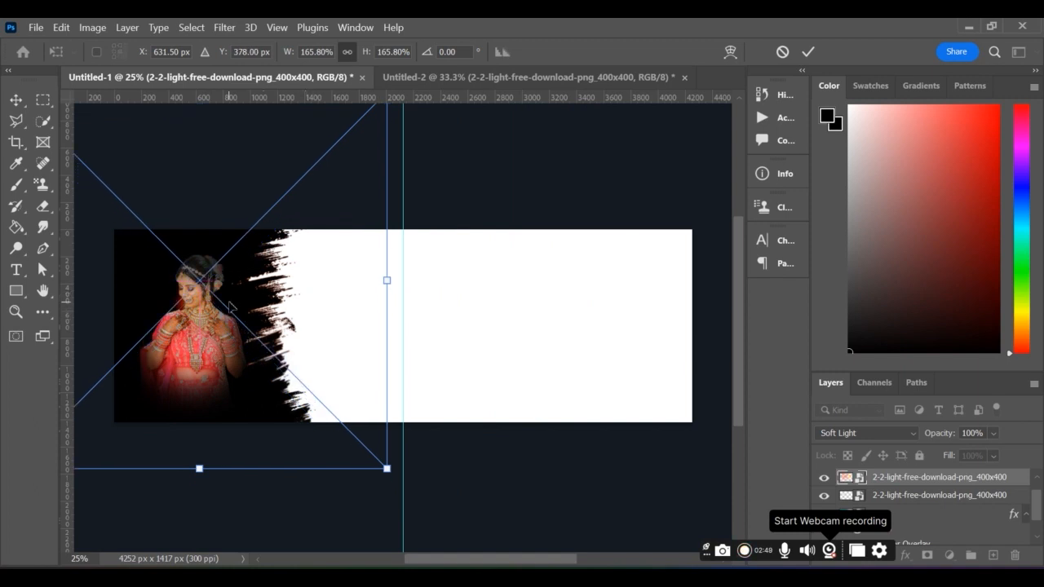
{"action": "key", "text": "Return"}
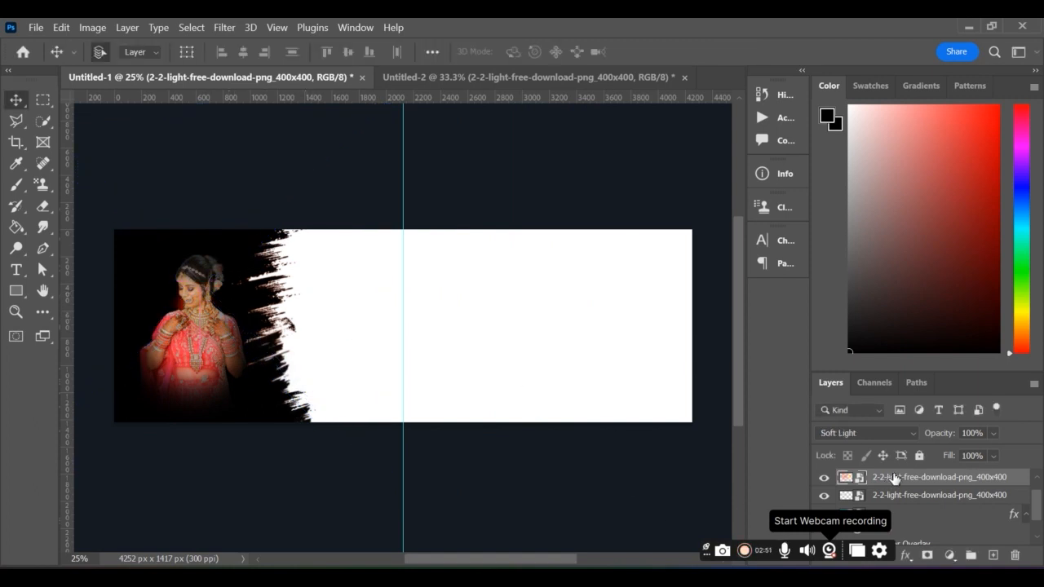
{"action": "scroll", "coordinate": [916, 492], "scroll_direction": "up", "scroll_amount": 1}
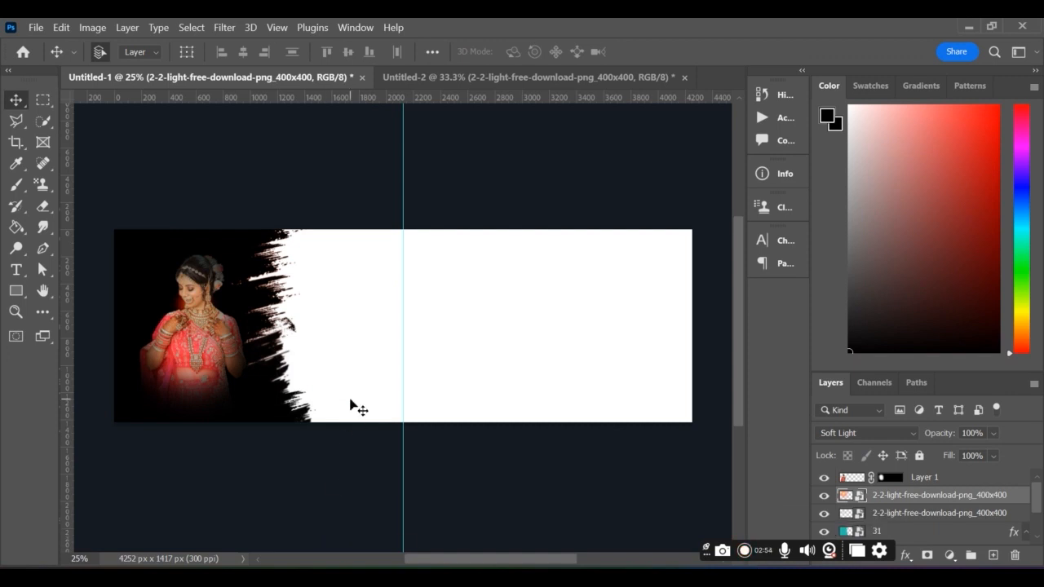
Draw a black rectangle about 742 × 977 px on the white area, beside the black brush stroke
{"action": "left_click", "coordinate": [15, 292]}
{"action": "left_click", "coordinate": [58, 289]}
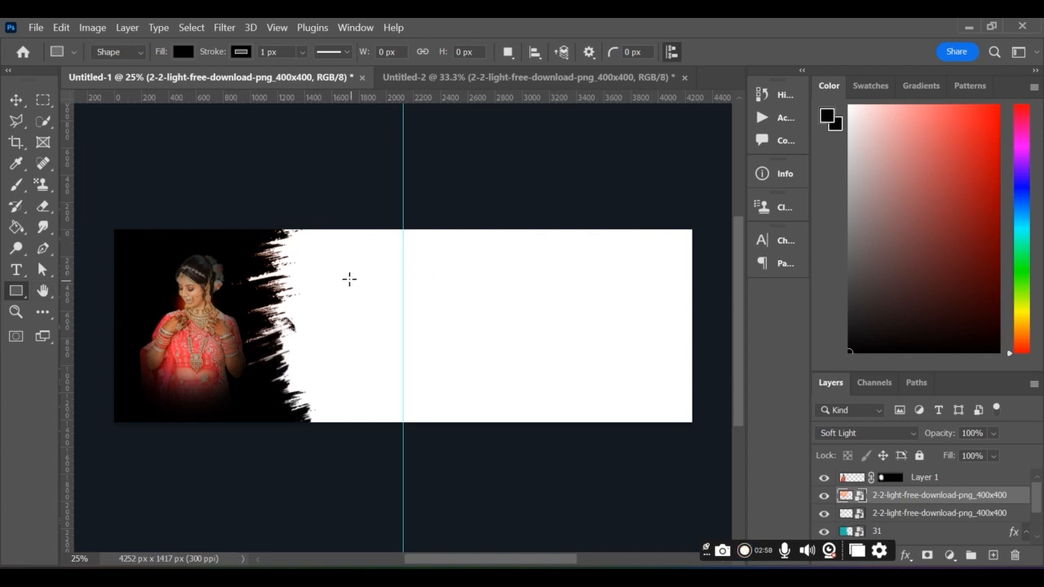
{"action": "left_click_drag", "start_coordinate": [318, 268], "coordinate": [416, 399]}
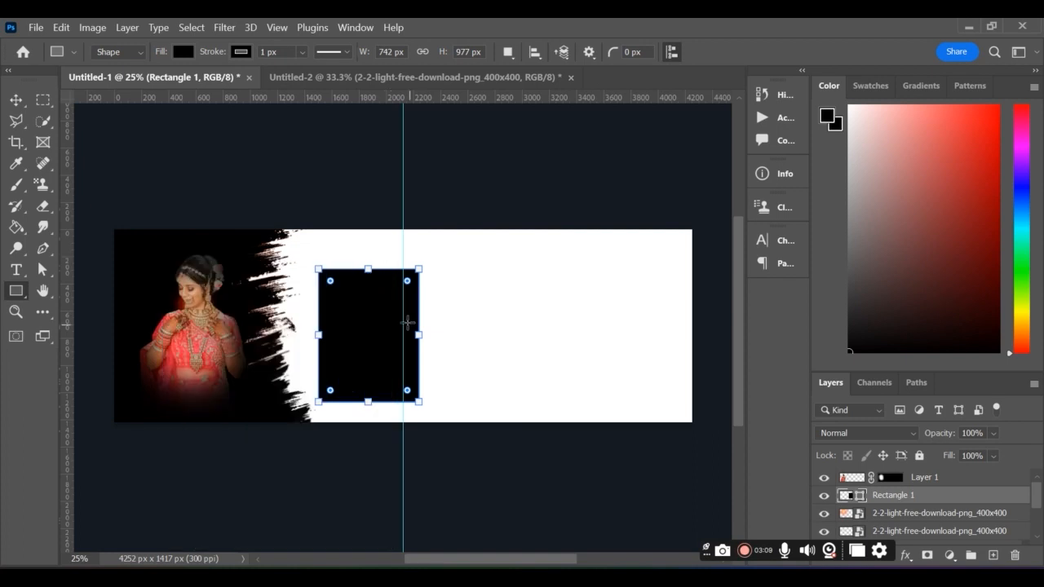
Move the black rectangle slightly up and to the right so it straddles the vertical guide more evenly
{"action": "key", "text": "ctrl+t"}
{"action": "left_click_drag", "start_coordinate": [380, 333], "coordinate": [398, 321]}
{"action": "left_click_drag", "start_coordinate": [395, 321], "coordinate": [395, 313]}
{"action": "key", "text": "Return"}
{"action": "key", "text": "u"}
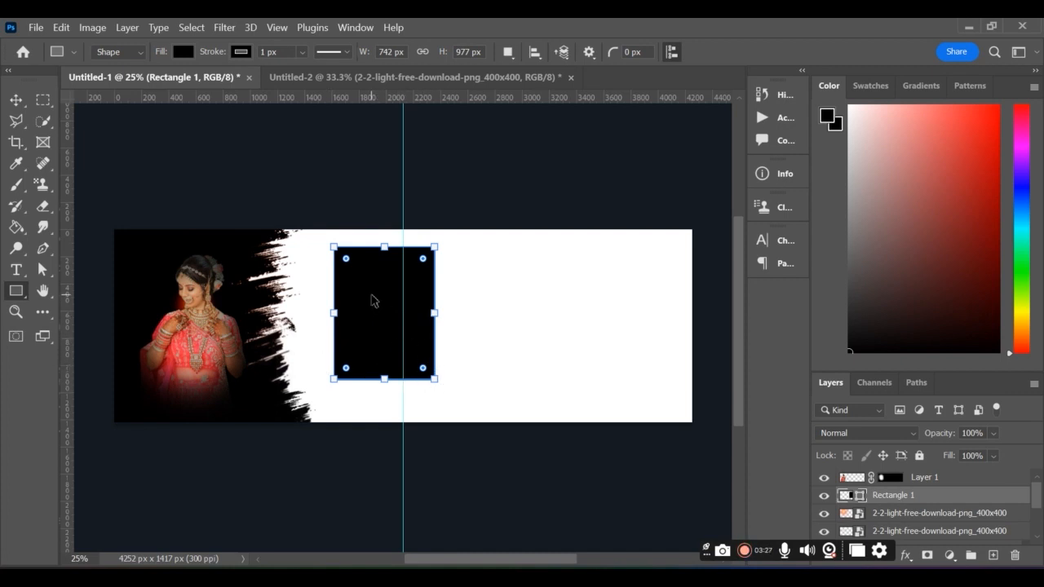
{"action": "key", "text": "ctrl+t"}
{"action": "left_click_drag", "start_coordinate": [372, 302], "coordinate": [371, 305]}
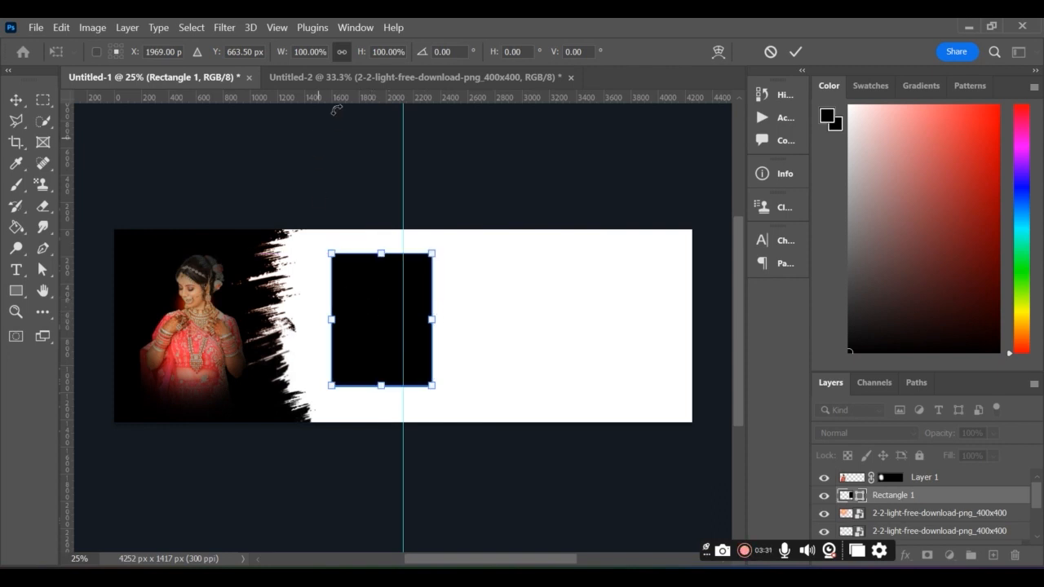
Copy the bride cutout with the yellow veil from Untitled-2 onto the black rectangle and scale it to about 179%
{"action": "left_click", "coordinate": [387, 77]}
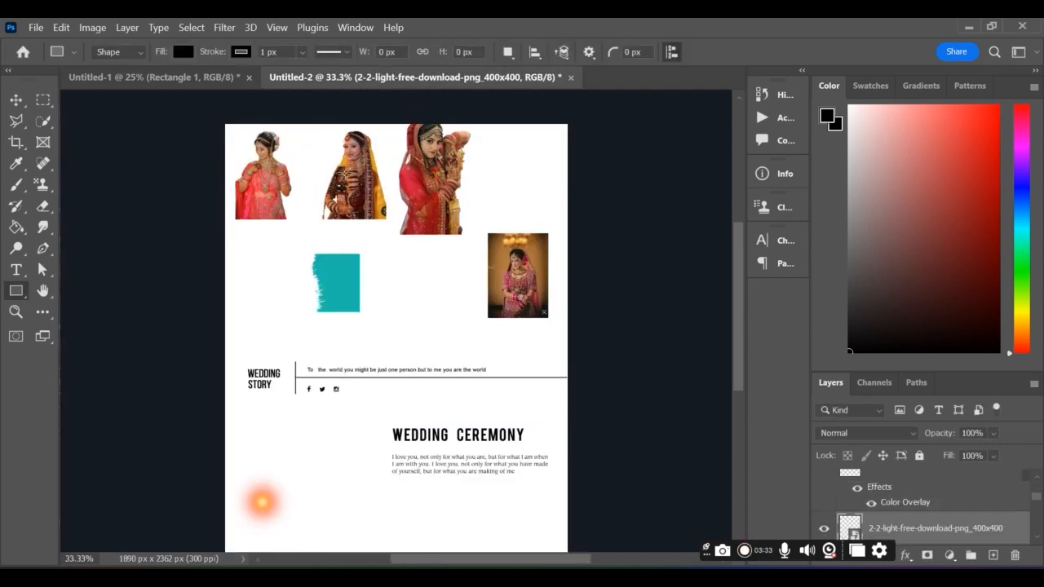
{"action": "left_click", "coordinate": [15, 100]}
{"action": "left_click_drag", "start_coordinate": [367, 195], "coordinate": [395, 336]}
{"action": "key", "text": "ctrl+t"}
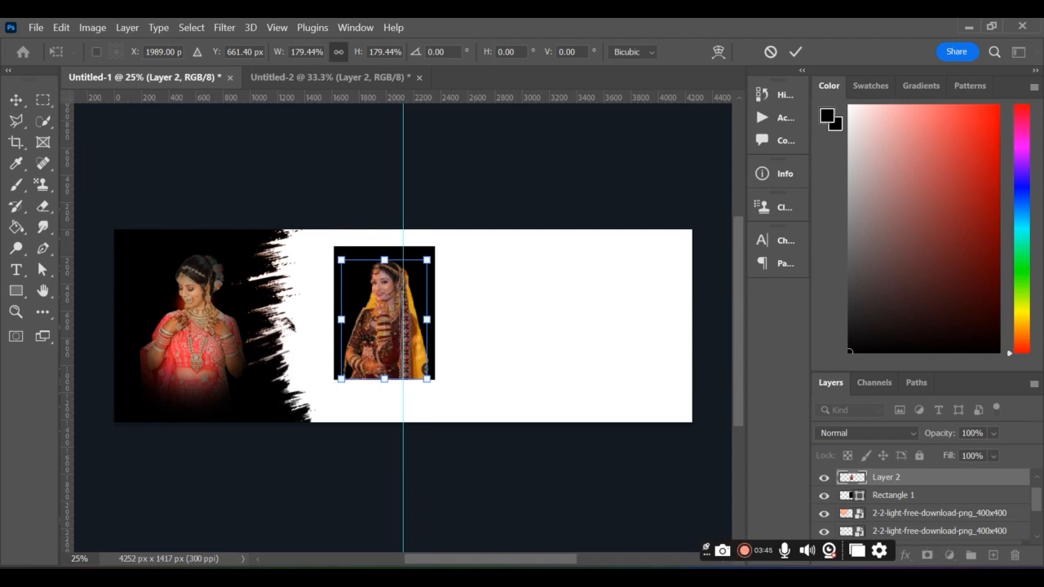
{"action": "key", "text": "Return"}
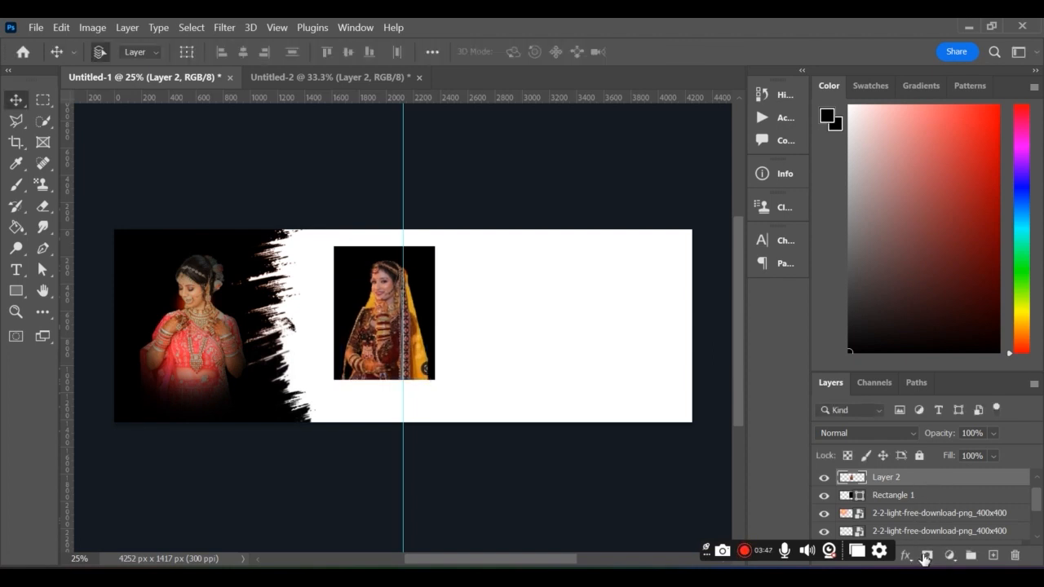
Add an inverted layer mask to the new bride cutout and reveal her with a soft white 700 px brush, keeping the edges faded
{"action": "left_click", "coordinate": [928, 555]}
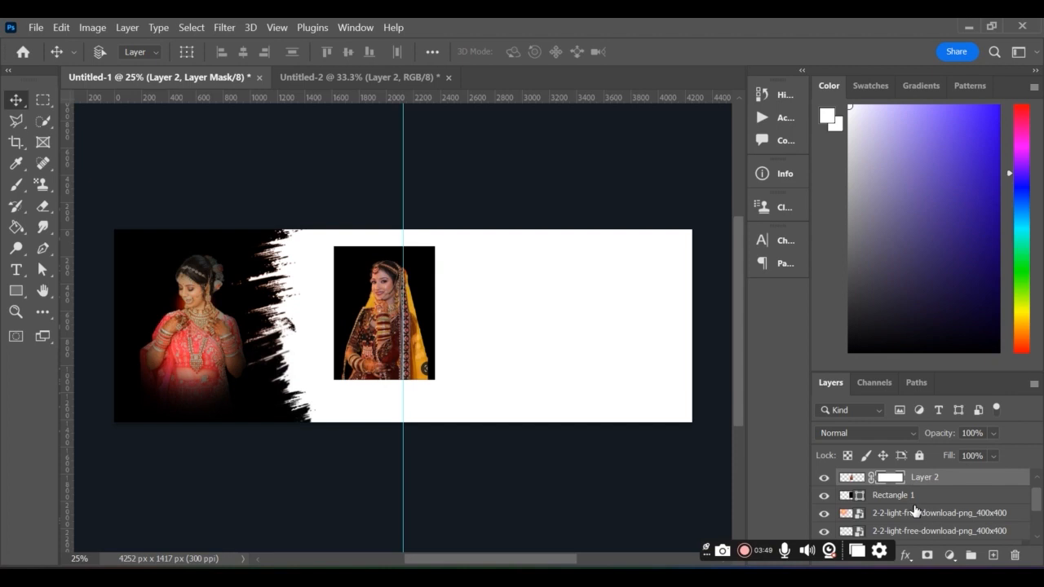
{"action": "key", "text": "ctrl+i"}
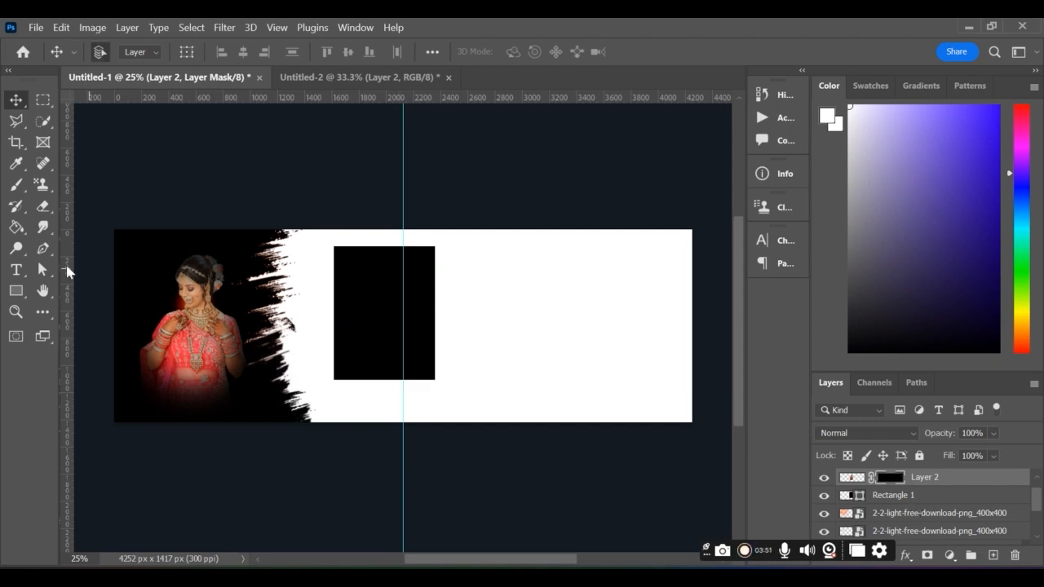
{"action": "left_click", "coordinate": [21, 188]}
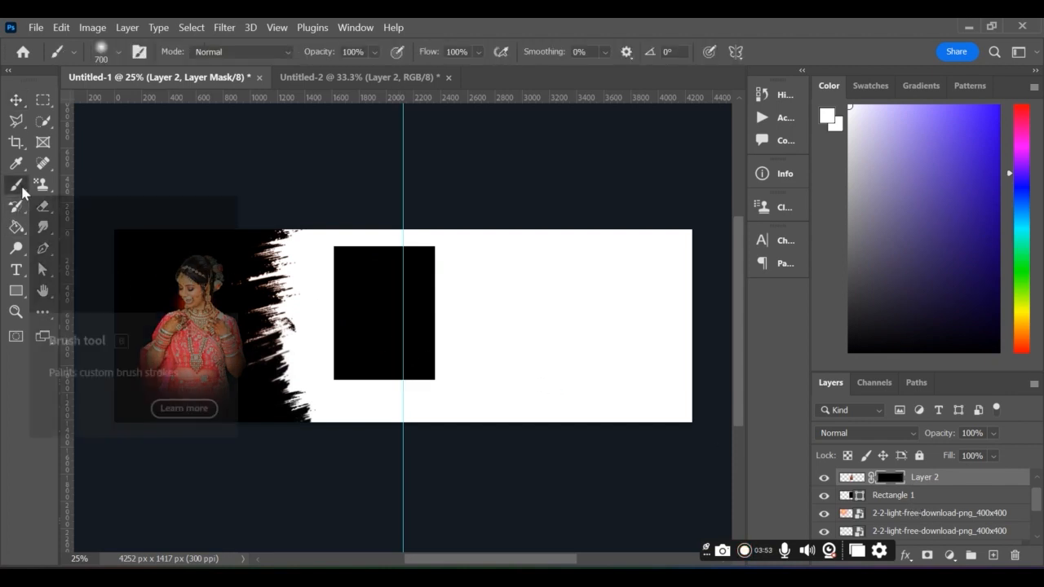
{"action": "left_click", "coordinate": [355, 276]}
{"action": "left_click", "coordinate": [354, 277]}
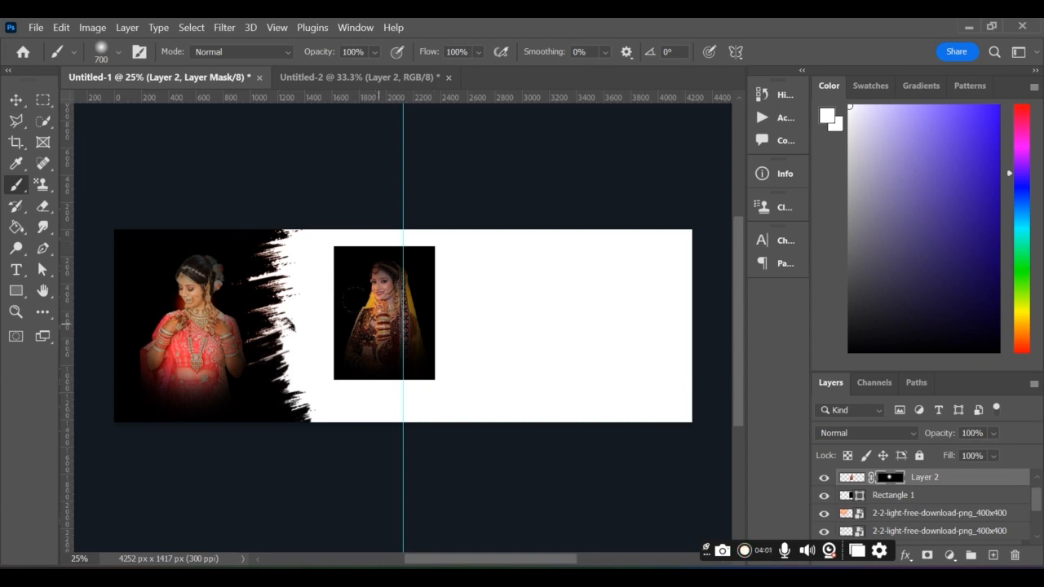
{"action": "left_click", "coordinate": [354, 302]}
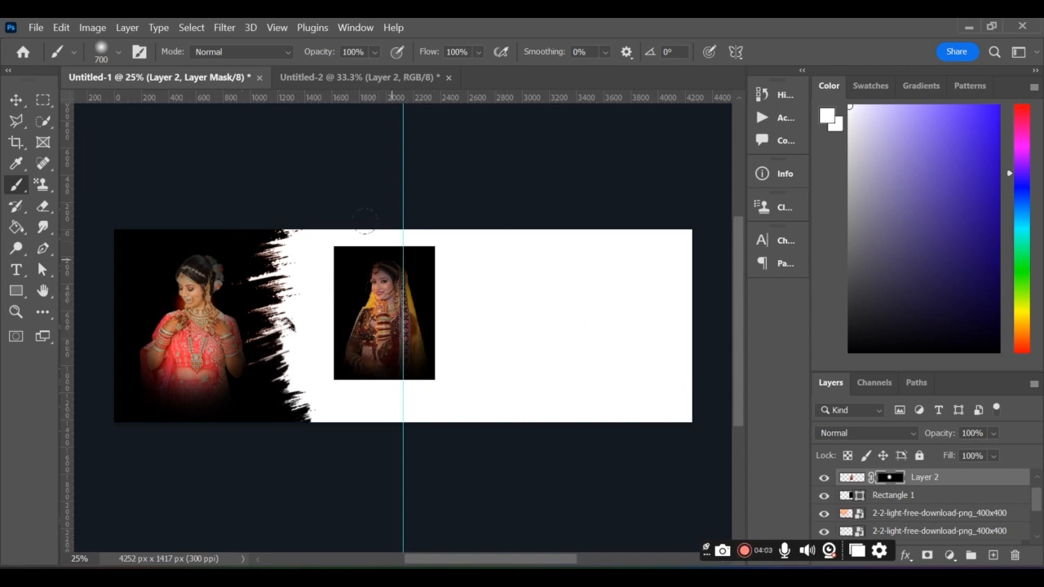
{"action": "mouse_move", "coordinate": [359, 276]}
{"action": "left_mouse_down"}
{"action": "mouse_move", "coordinate": [365, 265]}
{"action": "mouse_move", "coordinate": [371, 274]}
{"action": "left_mouse_up"}
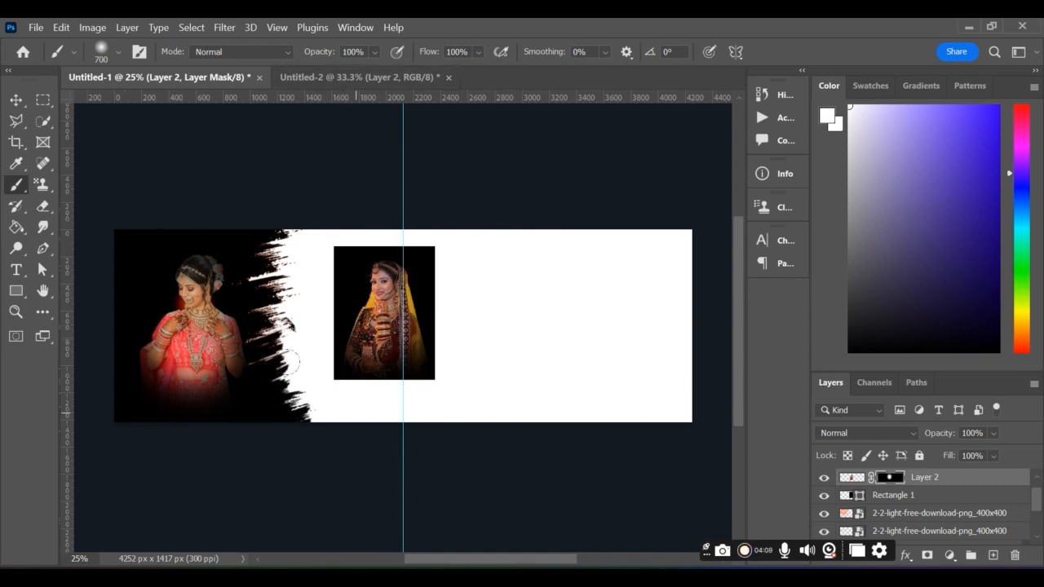
Lock the Rectangle 1 layer and copy the orange glow from Untitled-2 behind the second bride at about 60% scale
{"action": "left_click", "coordinate": [936, 497]}
{"action": "left_click", "coordinate": [920, 455]}
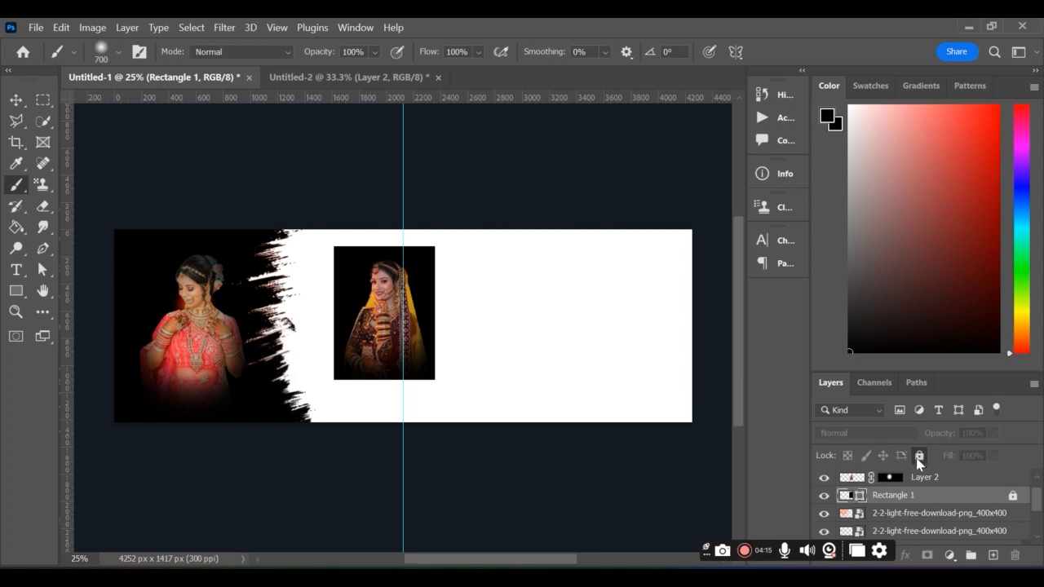
{"action": "left_click", "coordinate": [341, 79]}
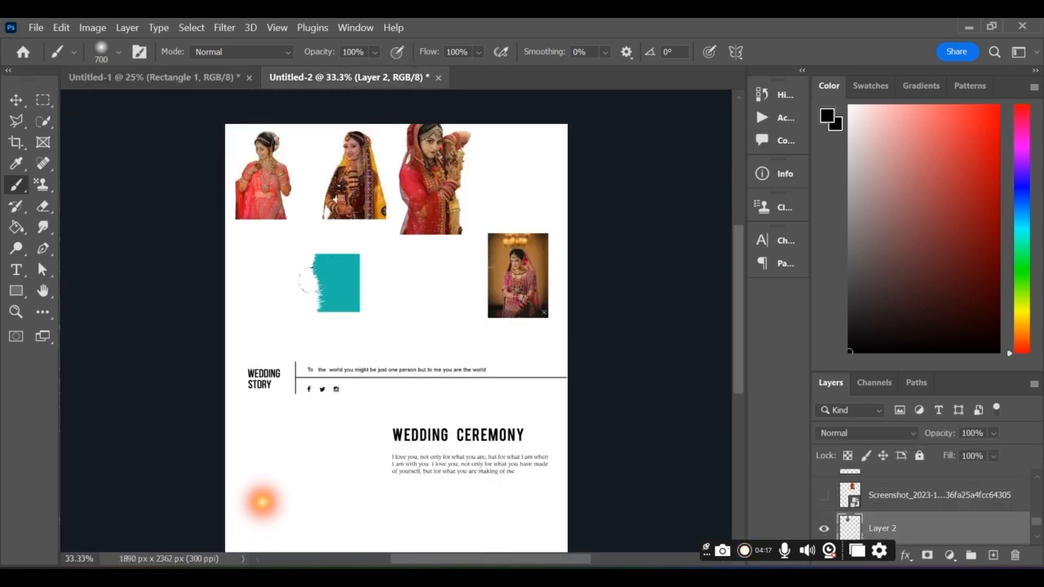
{"action": "left_click", "coordinate": [17, 100]}
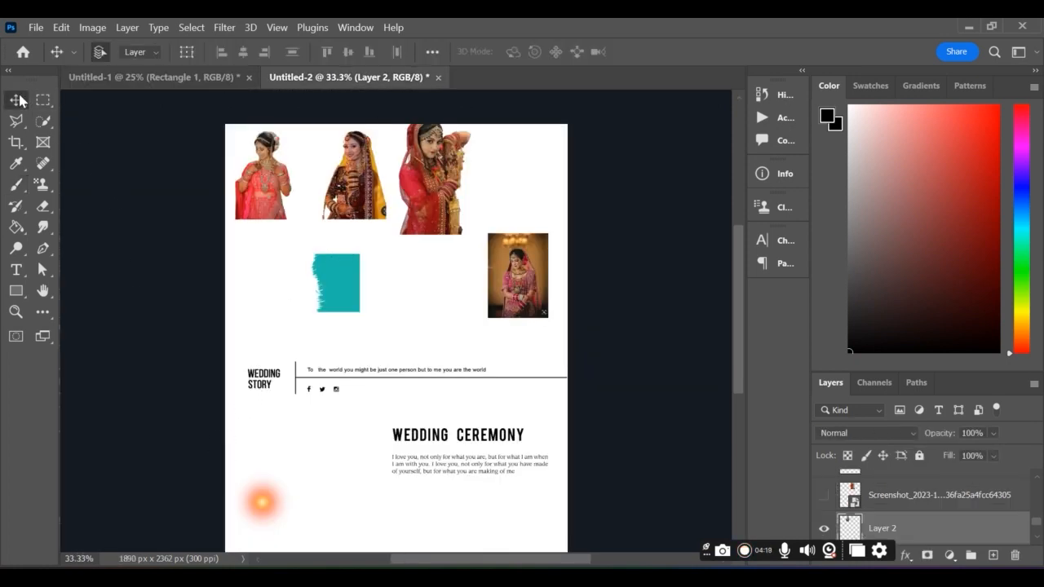
{"action": "left_click", "coordinate": [253, 510]}
{"action": "left_click_drag", "start_coordinate": [253, 509], "coordinate": [414, 309]}
{"action": "key", "text": "ctrl+t"}
Try Soft Light on the new glow, settle on the Luminosity blend mode, and enlarge the glow around the second bride
{"action": "left_click", "coordinate": [912, 441]}
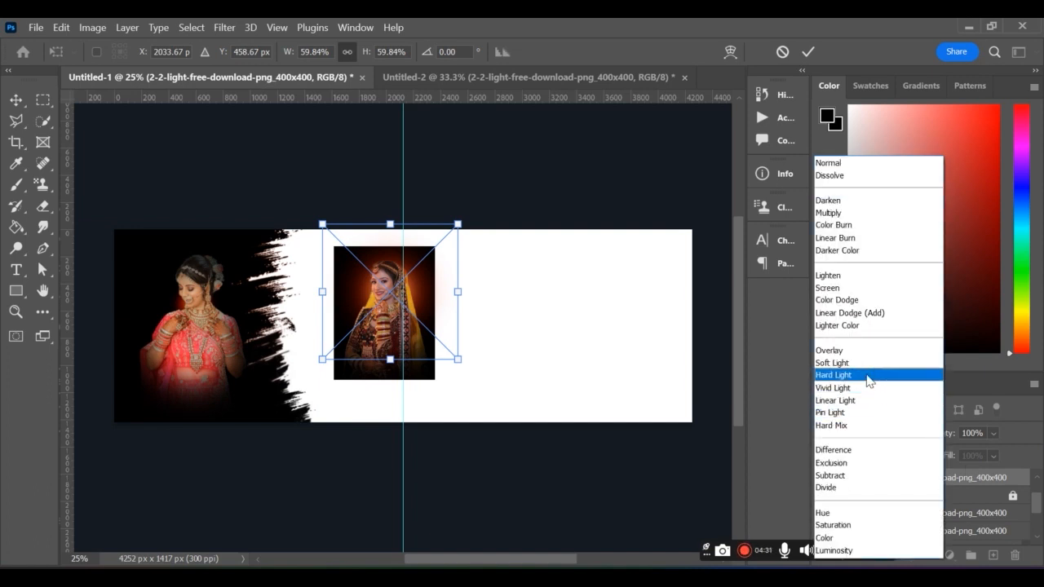
{"action": "left_click", "coordinate": [867, 366]}
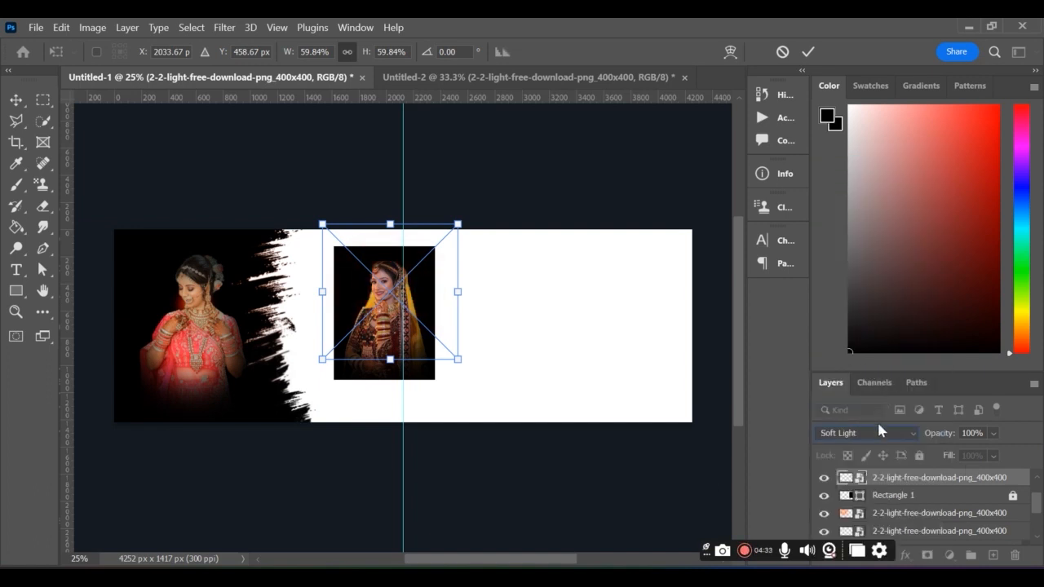
{"action": "left_click", "coordinate": [879, 430]}
{"action": "left_click", "coordinate": [850, 555]}
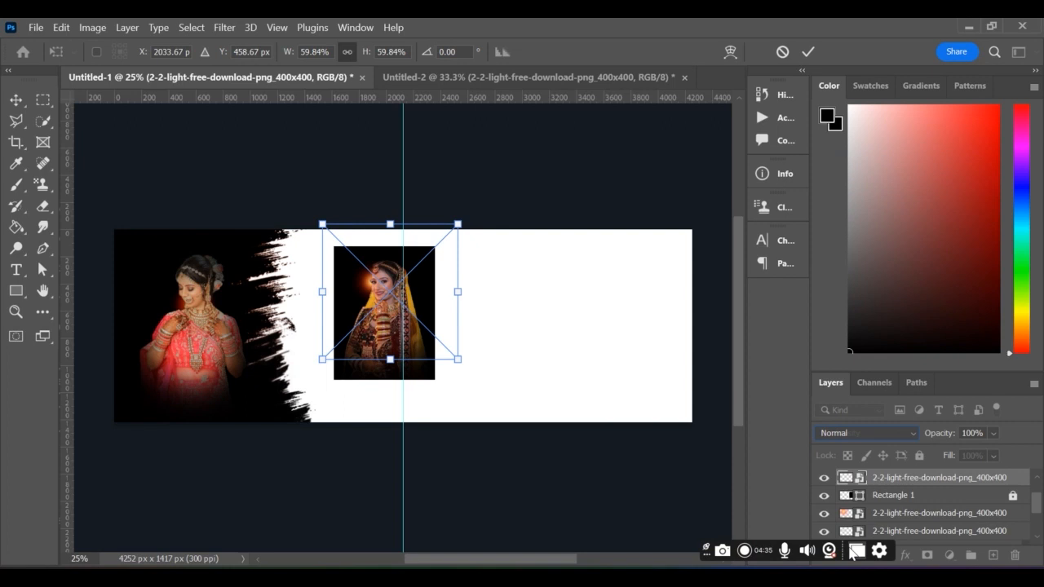
{"action": "left_click_drag", "start_coordinate": [457, 288], "coordinate": [426, 302]}
{"action": "key", "text": "Return"}
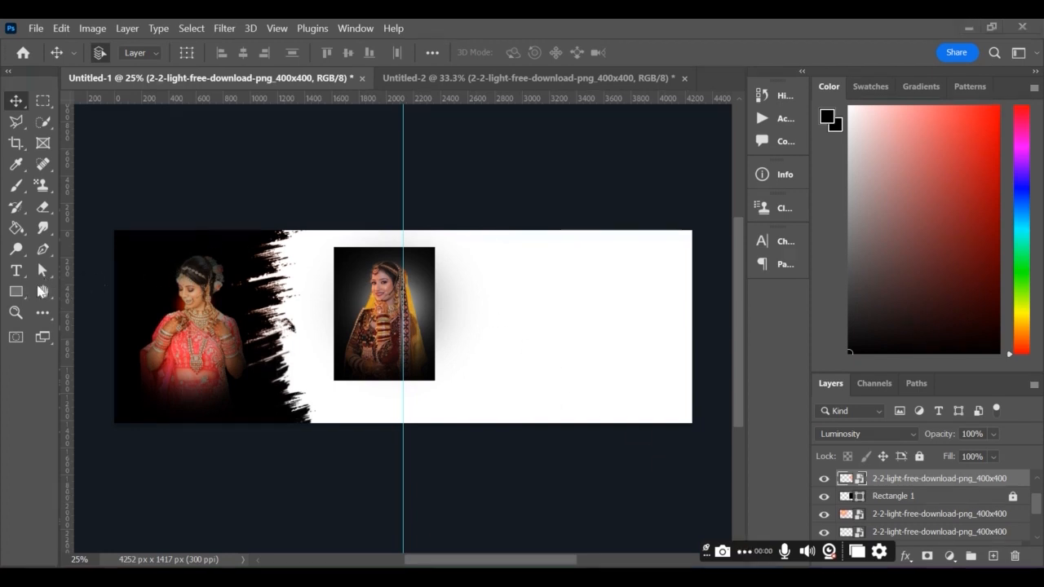
Draw a full-height black rectangle about 996 × 1528 px at the spread's right end and shift it slightly left and up
{"action": "left_click", "coordinate": [42, 272]}
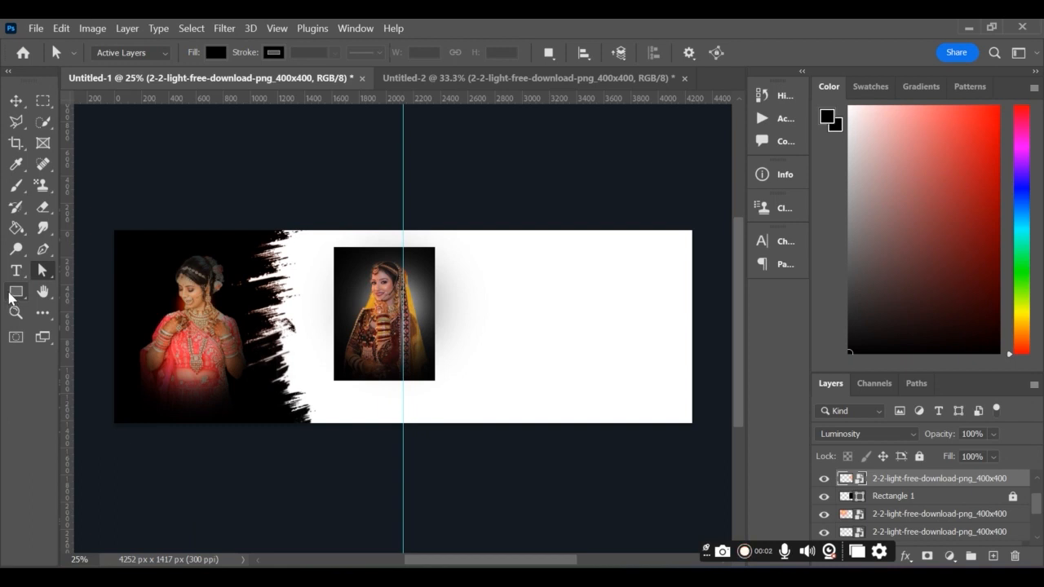
{"action": "left_click", "coordinate": [16, 295]}
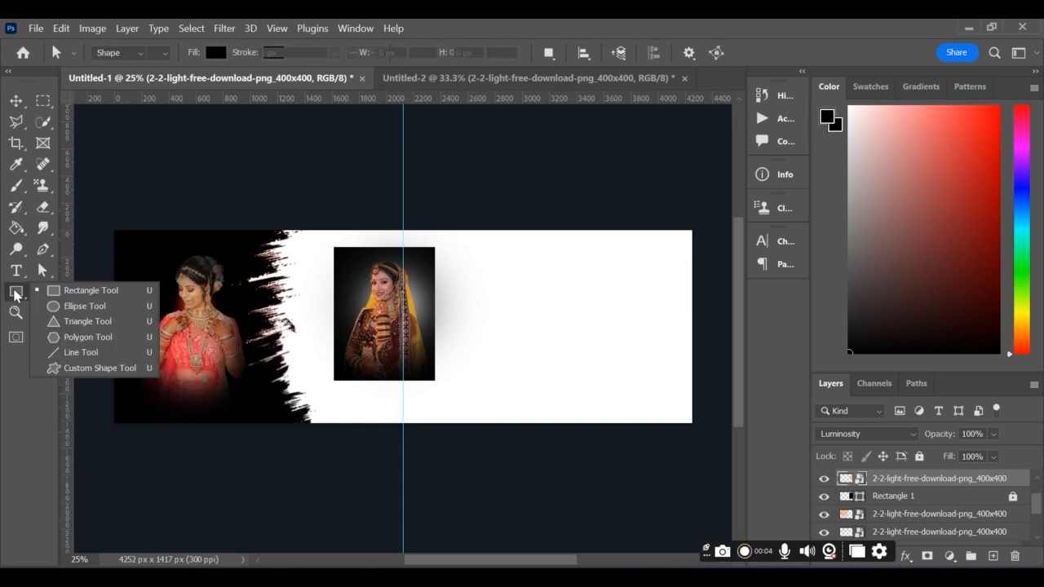
{"action": "left_click", "coordinate": [45, 289]}
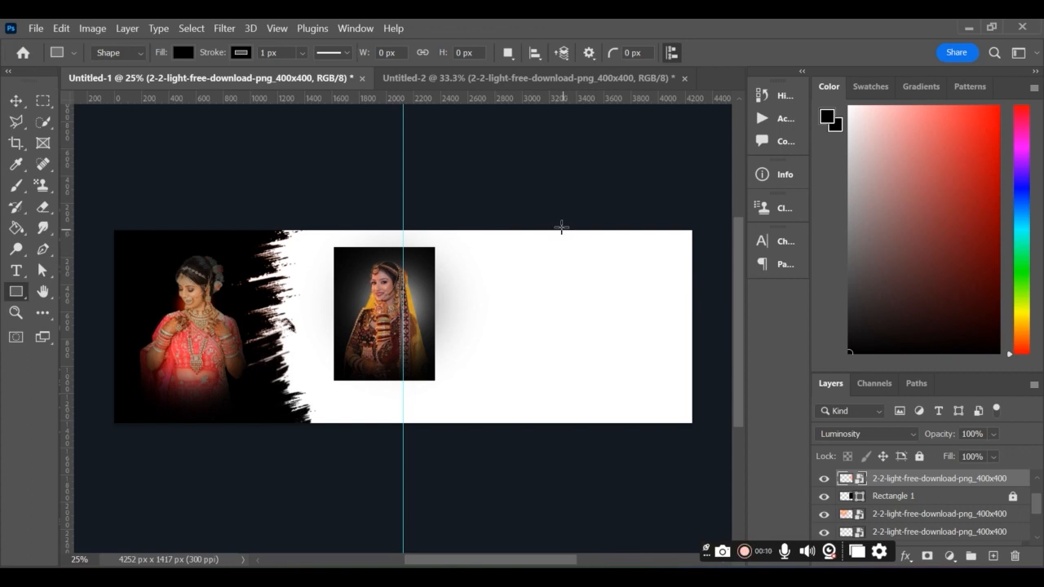
{"action": "left_click_drag", "start_coordinate": [580, 229], "coordinate": [716, 438]}
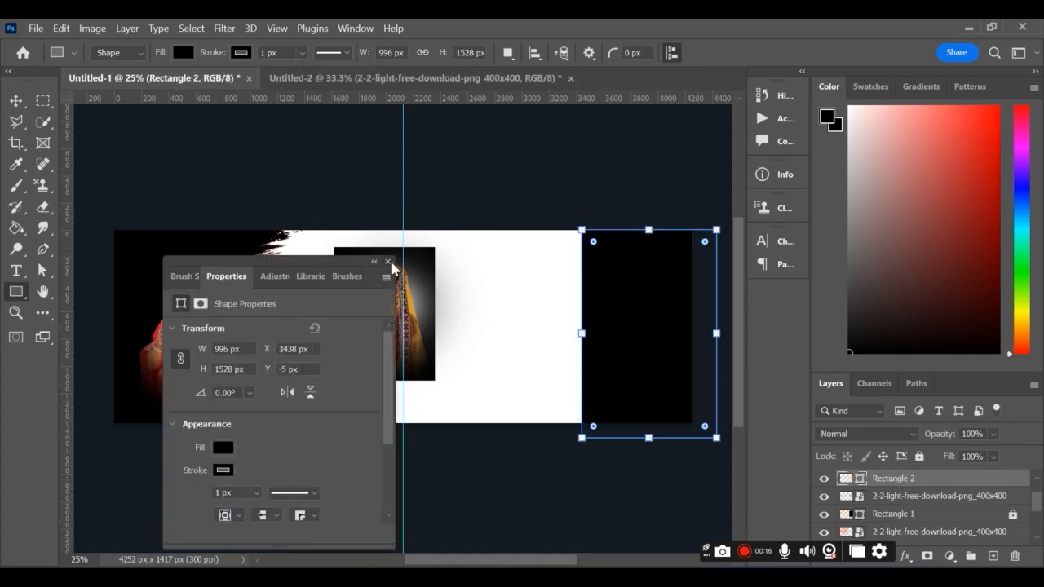
{"action": "left_click", "coordinate": [389, 261]}
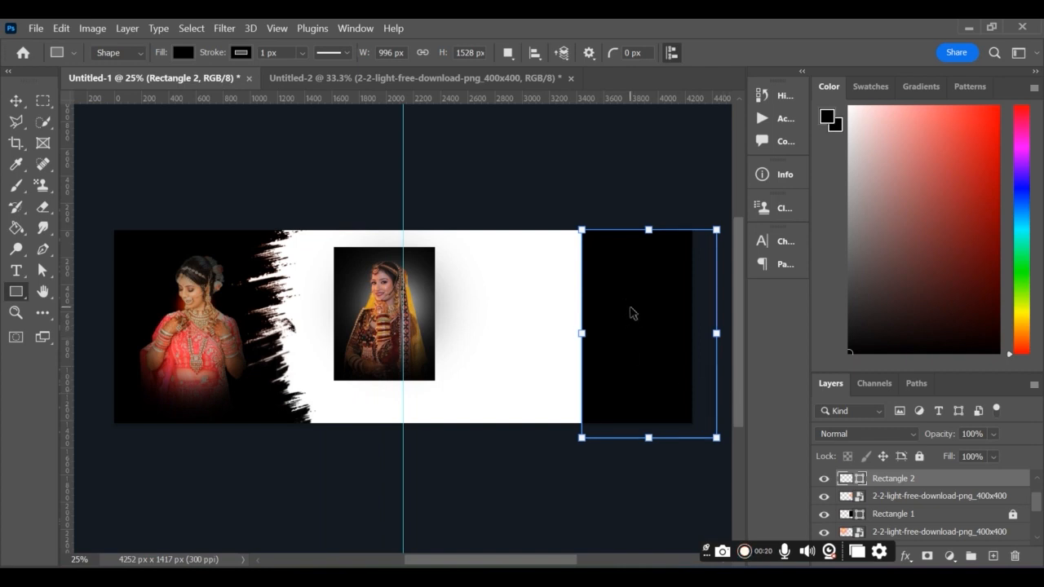
{"action": "key", "text": "ctrl+t"}
{"action": "left_click_drag", "start_coordinate": [634, 311], "coordinate": [618, 307]}
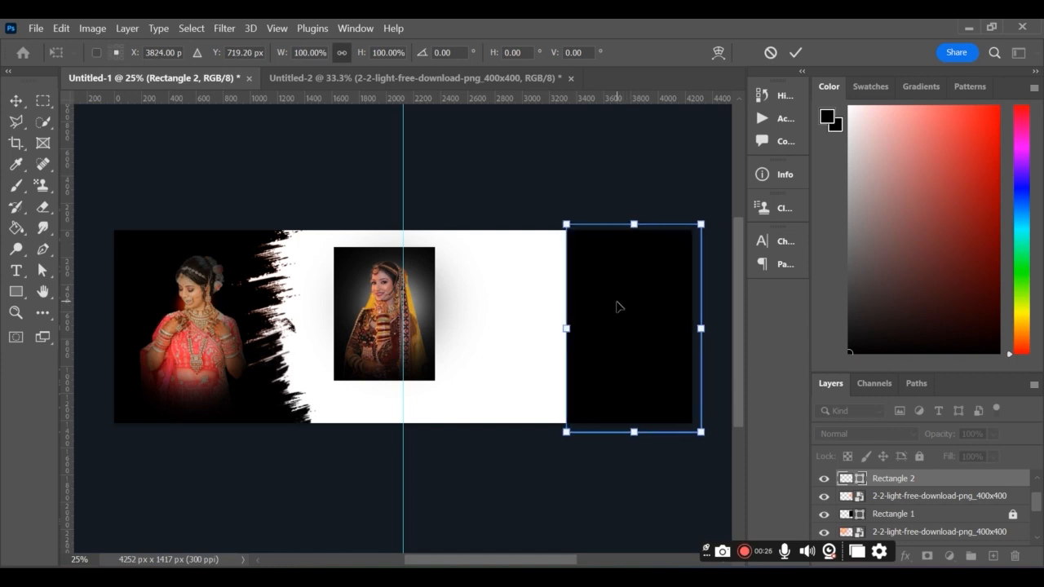
{"action": "key", "text": "u"}
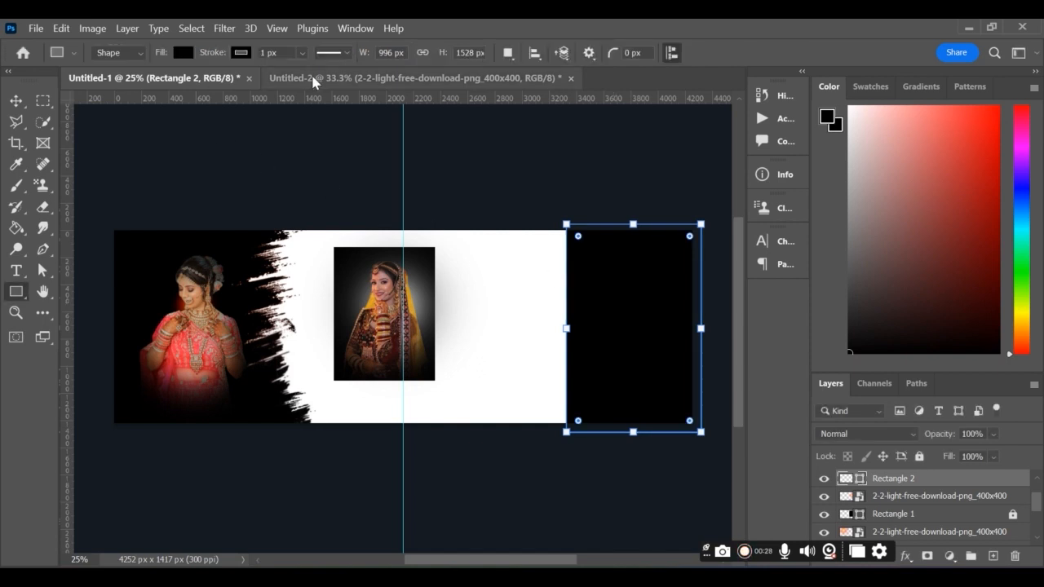
Copy the bride photo with the brown background from Untitled-2 onto the tall rectangle and clip it to that shape
{"action": "left_click", "coordinate": [315, 78]}
{"action": "left_click", "coordinate": [15, 101]}
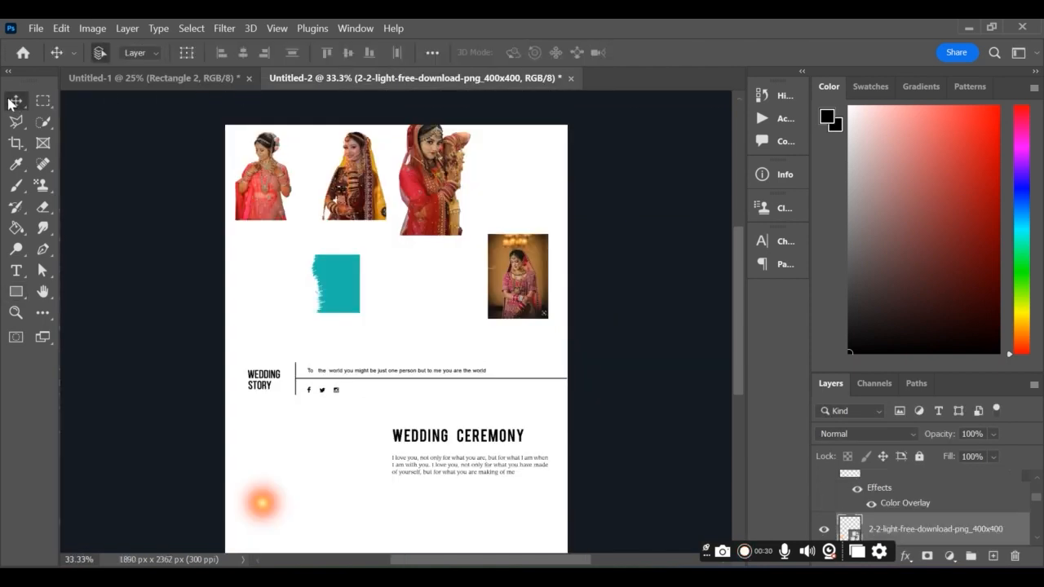
{"action": "left_click_drag", "start_coordinate": [499, 276], "coordinate": [620, 335]}
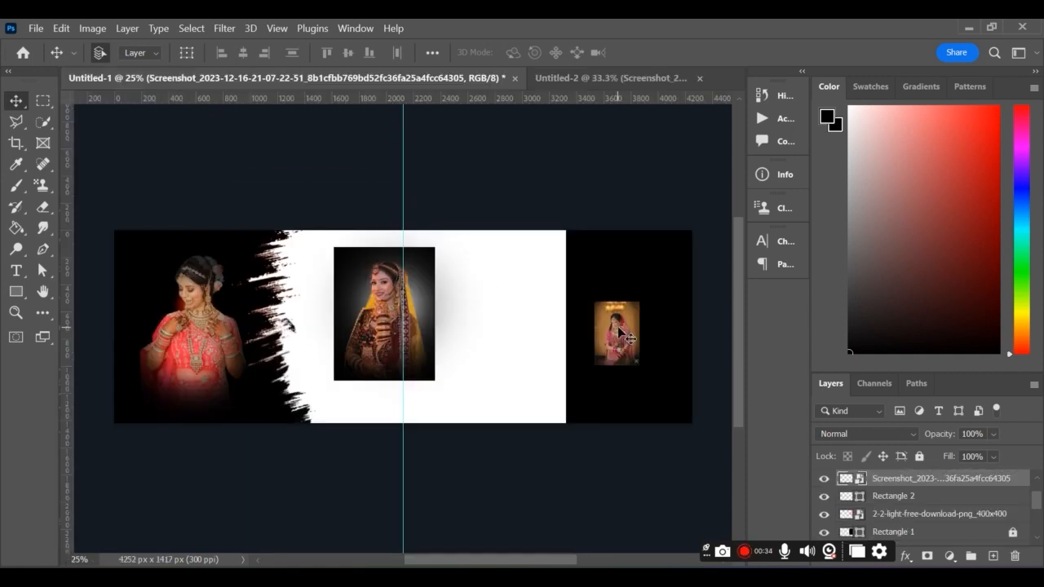
{"action": "right_click", "coordinate": [948, 482]}
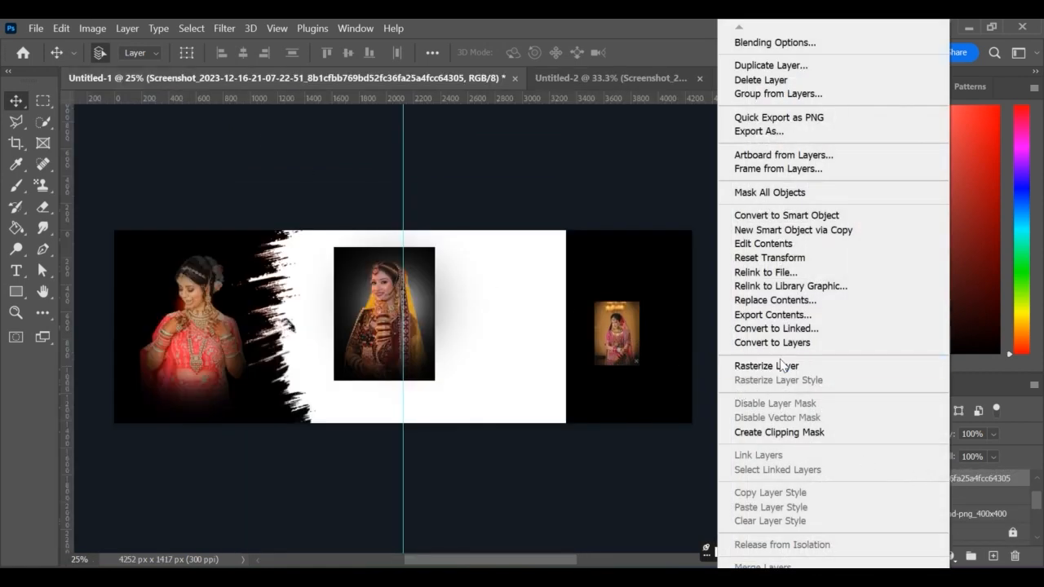
{"action": "left_click", "coordinate": [796, 435]}
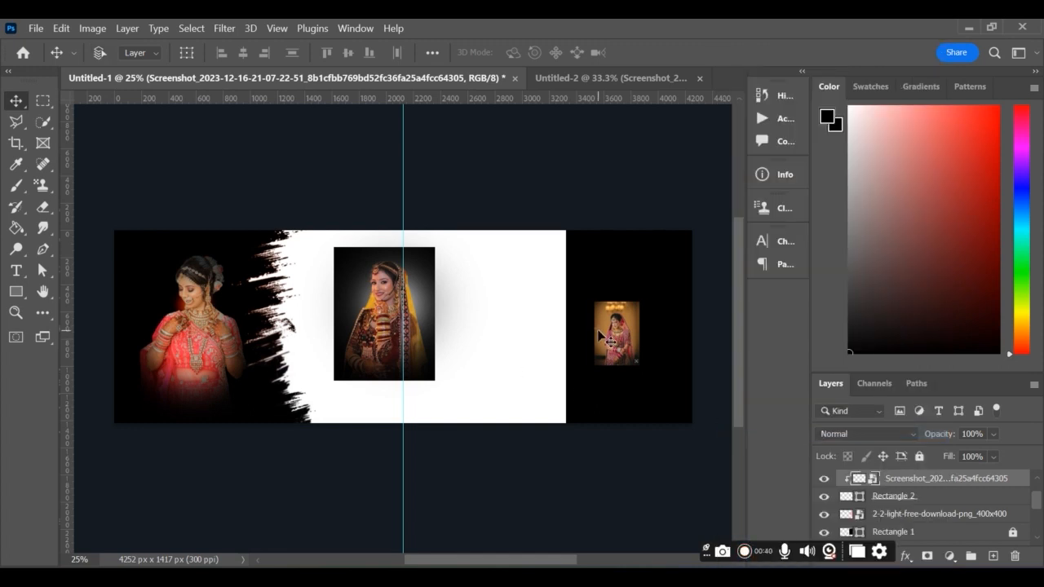
Scale the clipped bride photo to about 44% and position it to fill the tall rectangle
{"action": "key", "text": "ctrl+t"}
{"action": "left_click_drag", "start_coordinate": [641, 333], "coordinate": [758, 333]}
{"action": "mouse_move", "coordinate": [601, 355]}
{"action": "left_mouse_down"}
{"action": "mouse_move", "coordinate": [689, 351]}
{"action": "mouse_move", "coordinate": [661, 374]}
{"action": "mouse_move", "coordinate": [677, 374]}
{"action": "mouse_move", "coordinate": [616, 366]}
{"action": "left_mouse_up"}
{"action": "left_click_drag", "start_coordinate": [579, 419], "coordinate": [580, 440]}
{"action": "left_click_drag", "start_coordinate": [592, 402], "coordinate": [582, 391]}
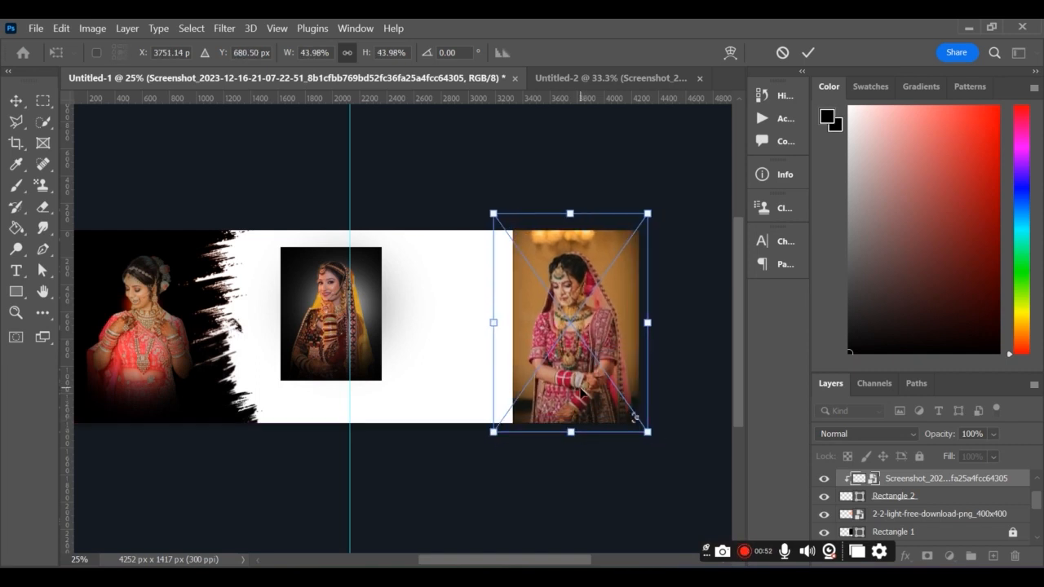
{"action": "key", "text": "Return"}
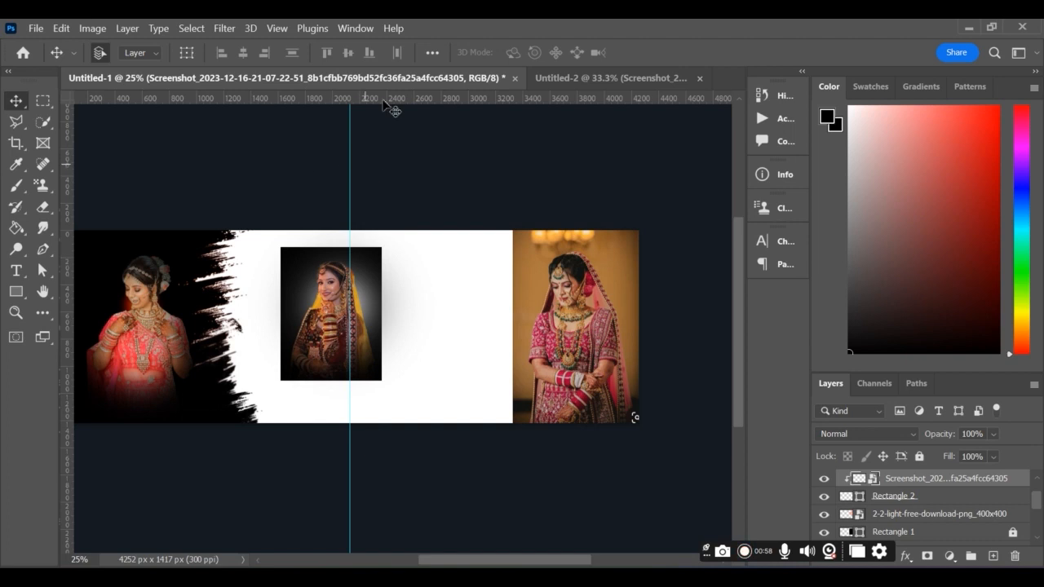
Draw a black rectangle about 755 × 1042 px beside the brown-background photo and shift it slightly left, leaving a white gap
{"action": "left_click", "coordinate": [16, 291]}
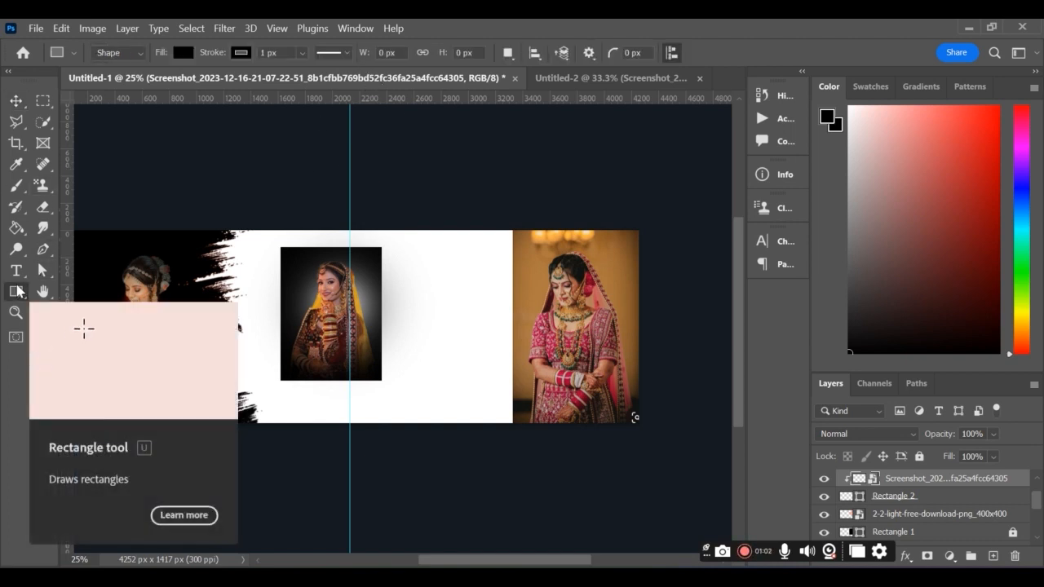
{"action": "left_click_drag", "start_coordinate": [428, 227], "coordinate": [513, 355]}
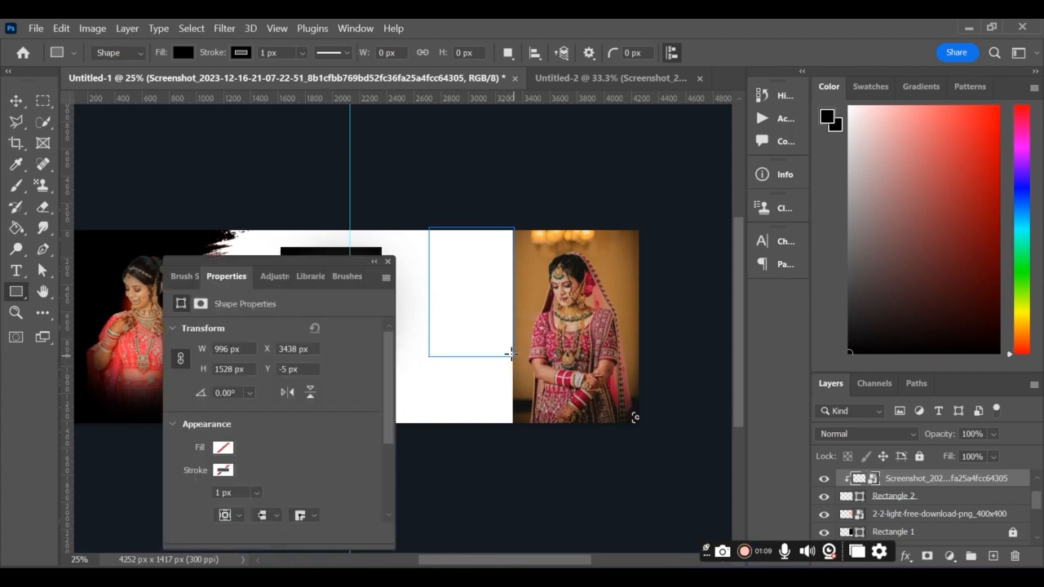
{"action": "left_click", "coordinate": [387, 261]}
{"action": "left_click_drag", "start_coordinate": [471, 354], "coordinate": [471, 369]}
{"action": "mouse_move", "coordinate": [429, 299]}
{"action": "left_mouse_down"}
{"action": "mouse_move", "coordinate": [403, 298]}
{"action": "mouse_move", "coordinate": [413, 301]}
{"action": "left_mouse_up"}
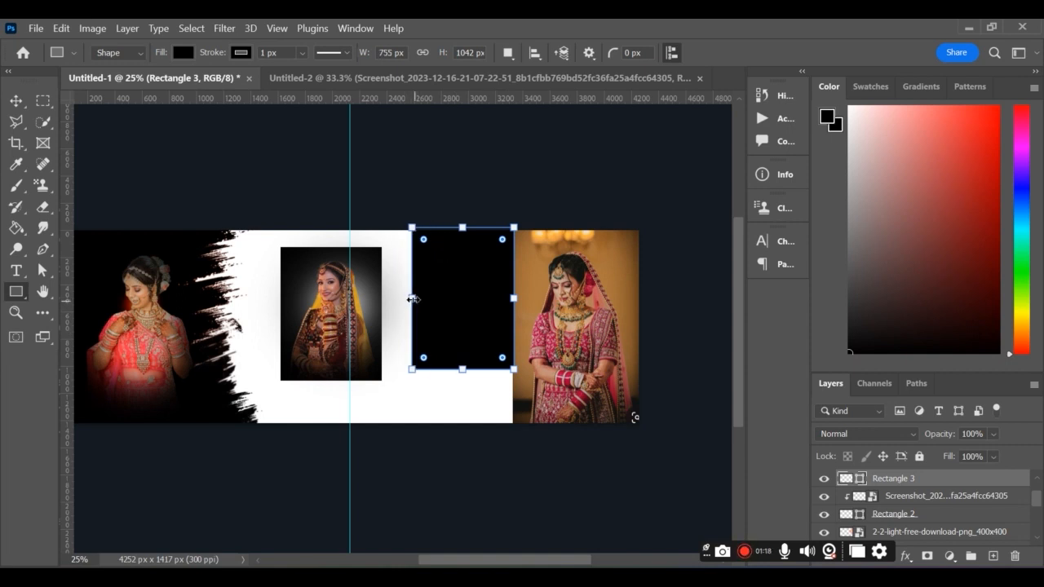
{"action": "mouse_move", "coordinate": [461, 366]}
{"action": "left_mouse_down"}
{"action": "mouse_move", "coordinate": [461, 383]}
{"action": "mouse_move", "coordinate": [462, 368]}
{"action": "left_mouse_up"}
{"action": "key", "text": "ctrl+t"}
{"action": "left_click_drag", "start_coordinate": [469, 302], "coordinate": [461, 302]}
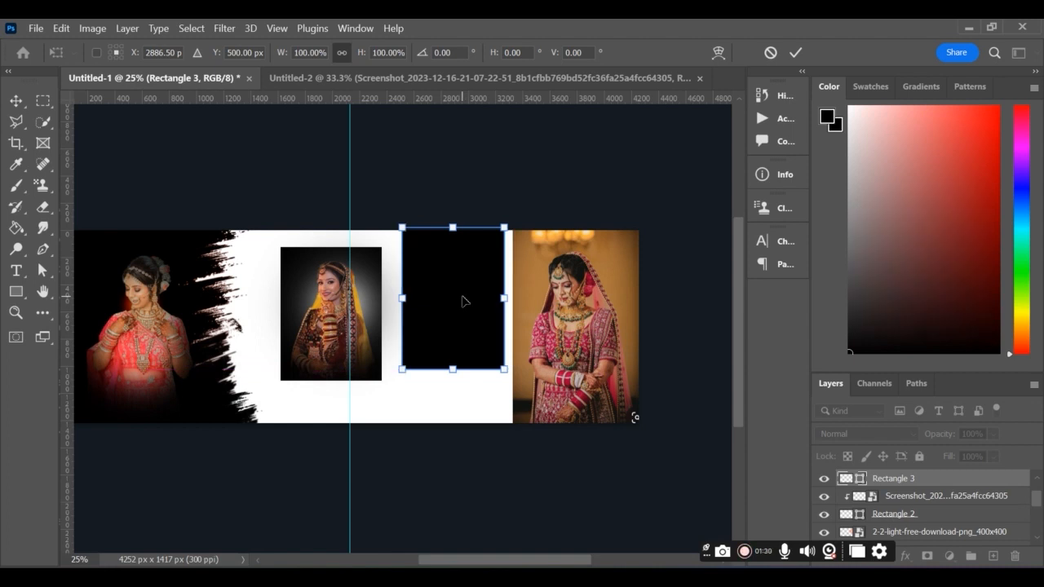
{"action": "key", "text": "Return"}
Copy the third bride cutout, in the red outfit, from Untitled-2 onto the new black rectangle and scale it to about 158%
{"action": "left_click", "coordinate": [343, 81]}
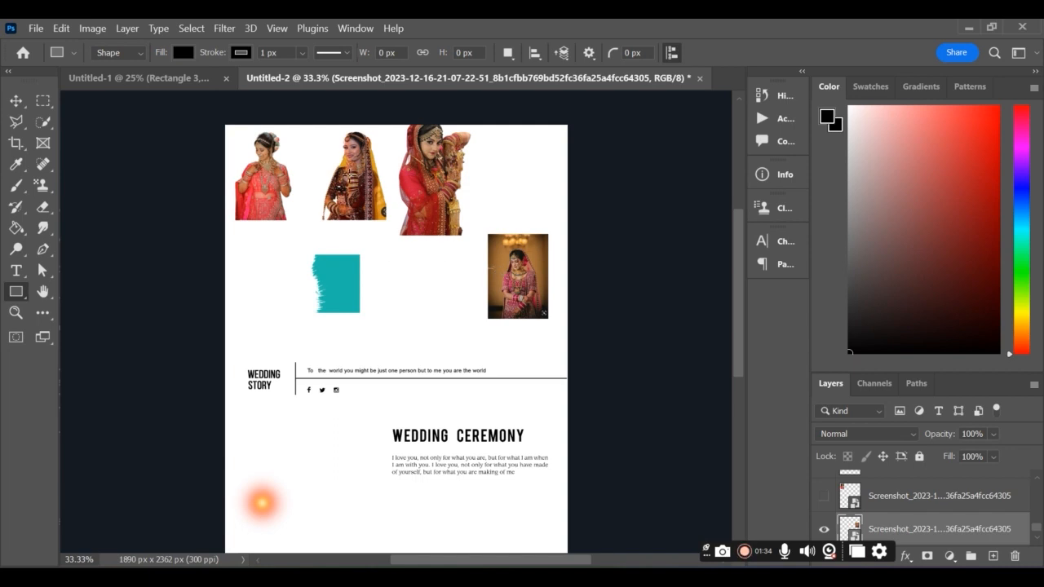
{"action": "left_click", "coordinate": [16, 100]}
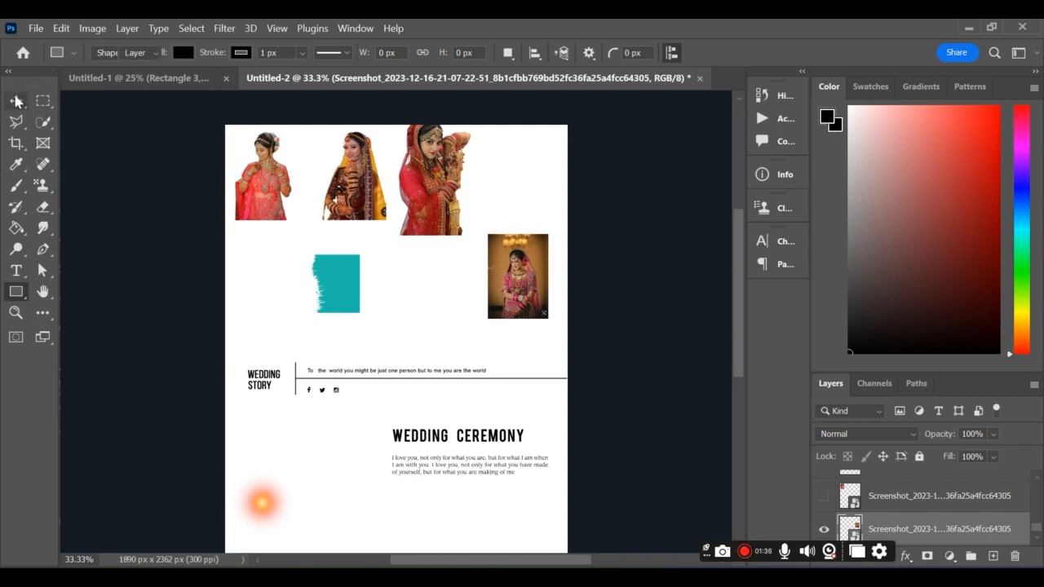
{"action": "left_click_drag", "start_coordinate": [425, 193], "coordinate": [505, 313]}
{"action": "key", "text": "ctrl+t"}
{"action": "left_click_drag", "start_coordinate": [464, 321], "coordinate": [466, 314]}
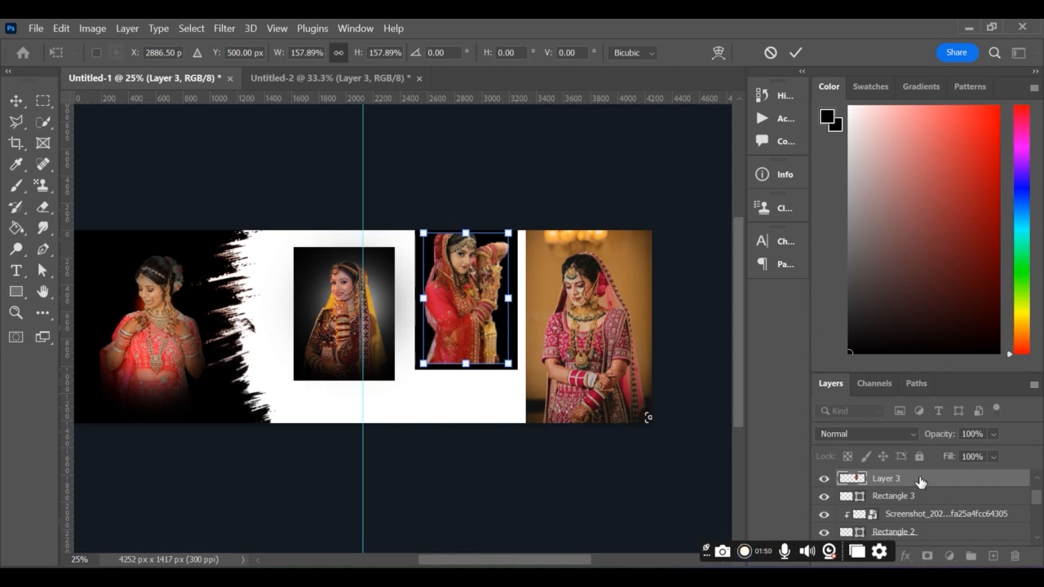
{"action": "key", "text": "Return"}
Add a black layer mask to the red-dressed bride and reveal her with a soft white 700 px brush
{"action": "left_click", "coordinate": [928, 557]}
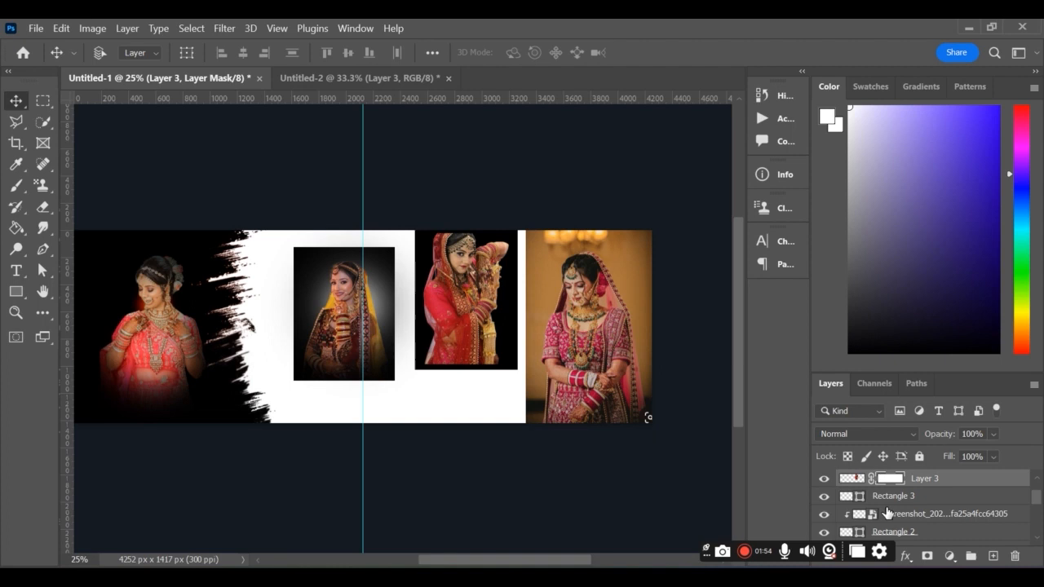
{"action": "left_click", "coordinate": [16, 186]}
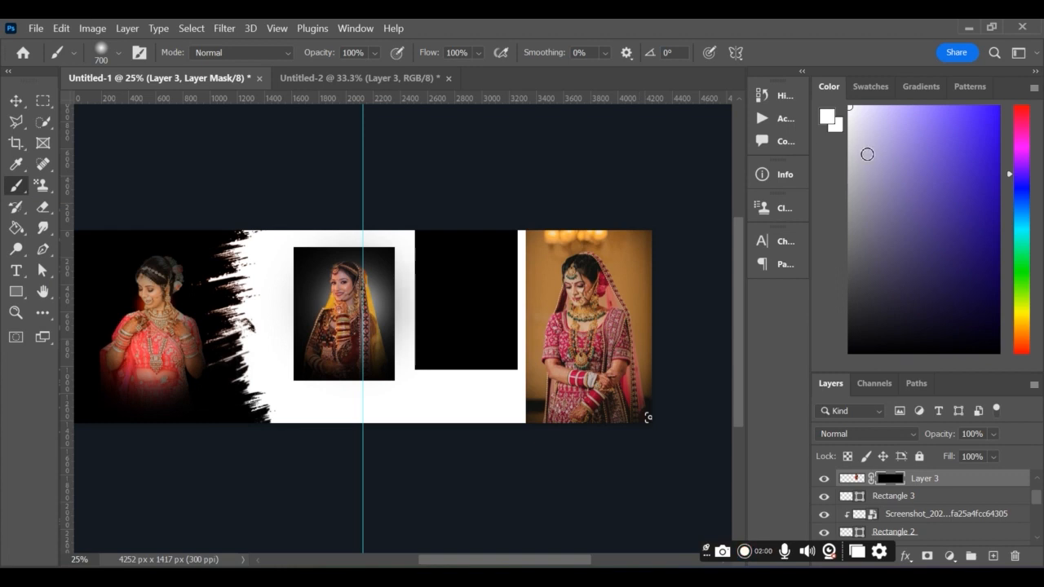
{"action": "left_click_drag", "start_coordinate": [438, 256], "coordinate": [457, 331]}
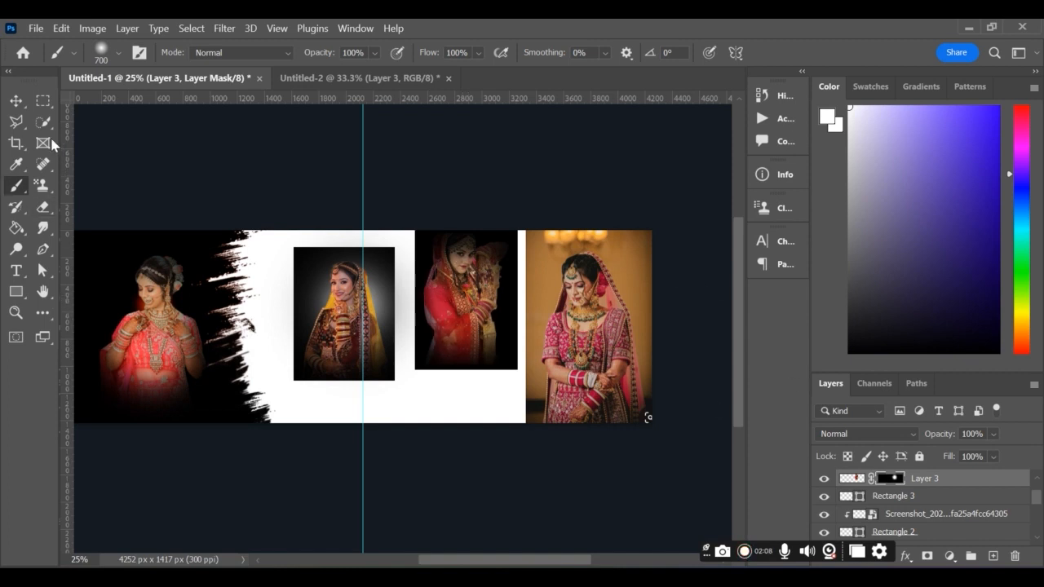
Select the masked red-dressed bride together with her black rectangle and convert both layers into one smart object
{"action": "left_click", "coordinate": [16, 101]}
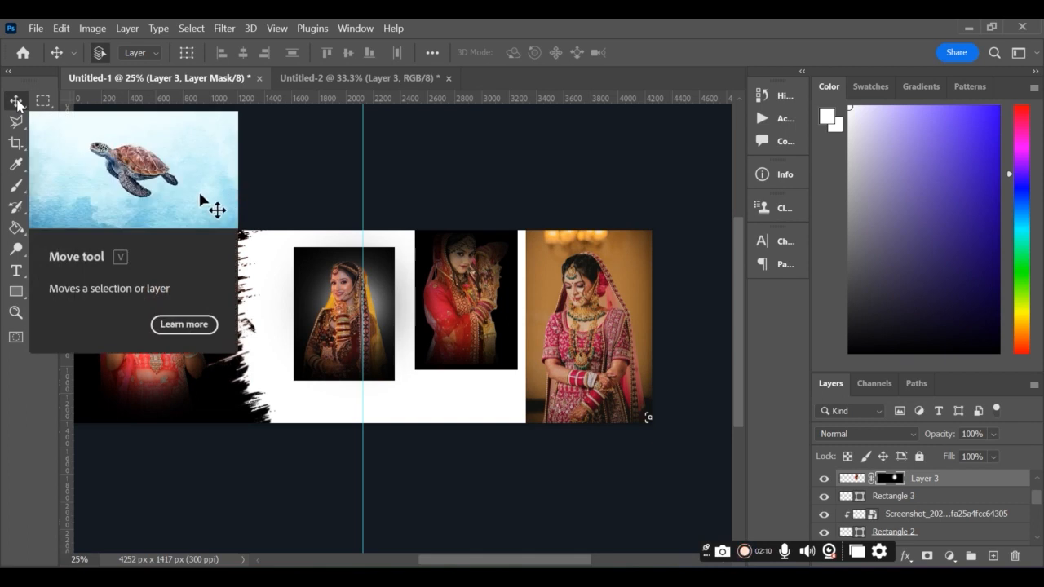
{"action": "left_click_drag", "start_coordinate": [424, 217], "coordinate": [441, 271]}
{"action": "scroll", "coordinate": [950, 532], "scroll_direction": "up", "scroll_amount": 1}
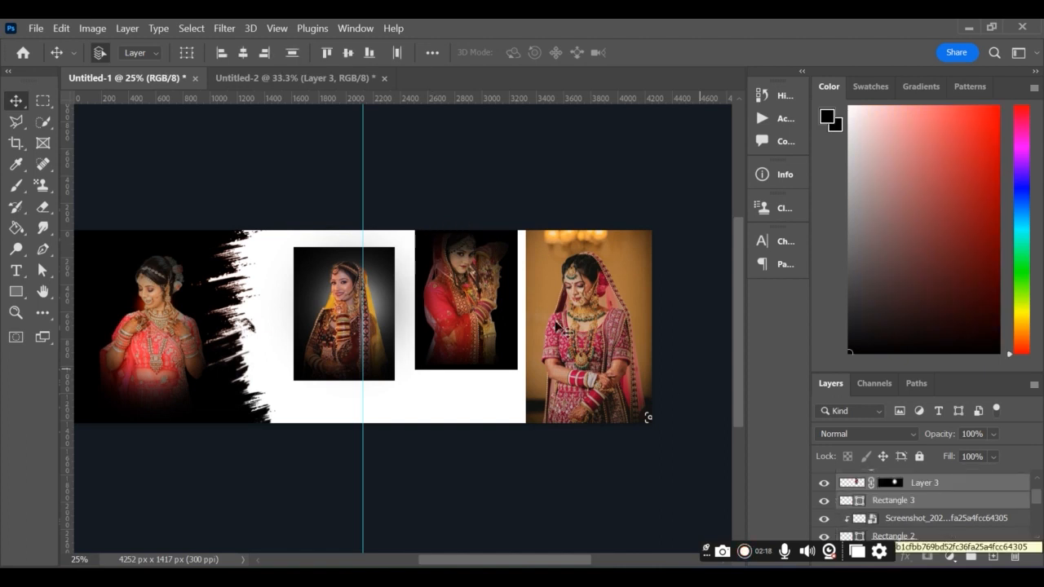
{"action": "left_click_drag", "start_coordinate": [480, 207], "coordinate": [485, 257]}
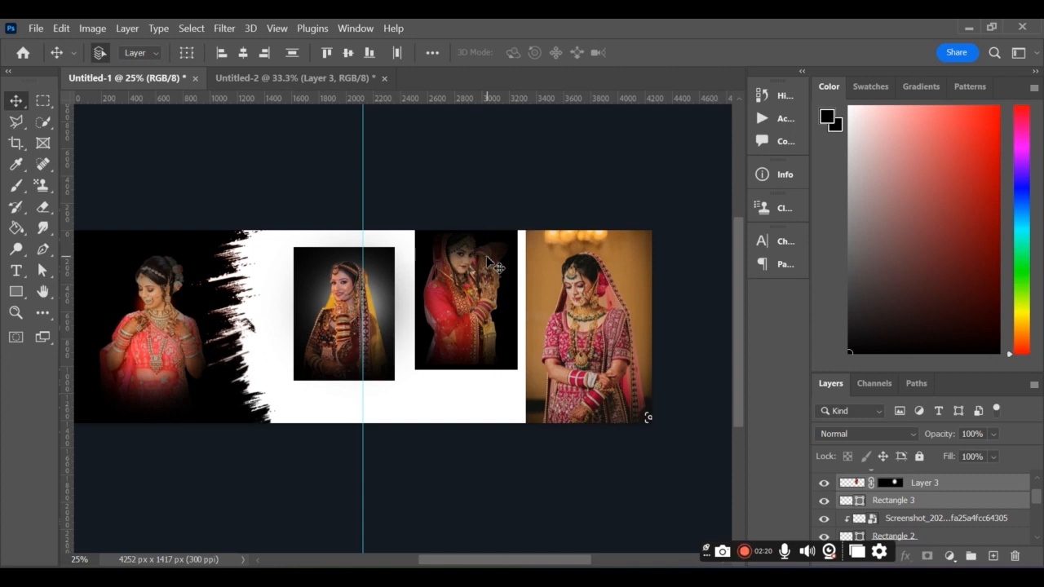
{"action": "scroll", "coordinate": [929, 498], "scroll_direction": "down", "scroll_amount": 2}
{"action": "scroll", "coordinate": [928, 497], "scroll_direction": "up", "scroll_amount": 3}
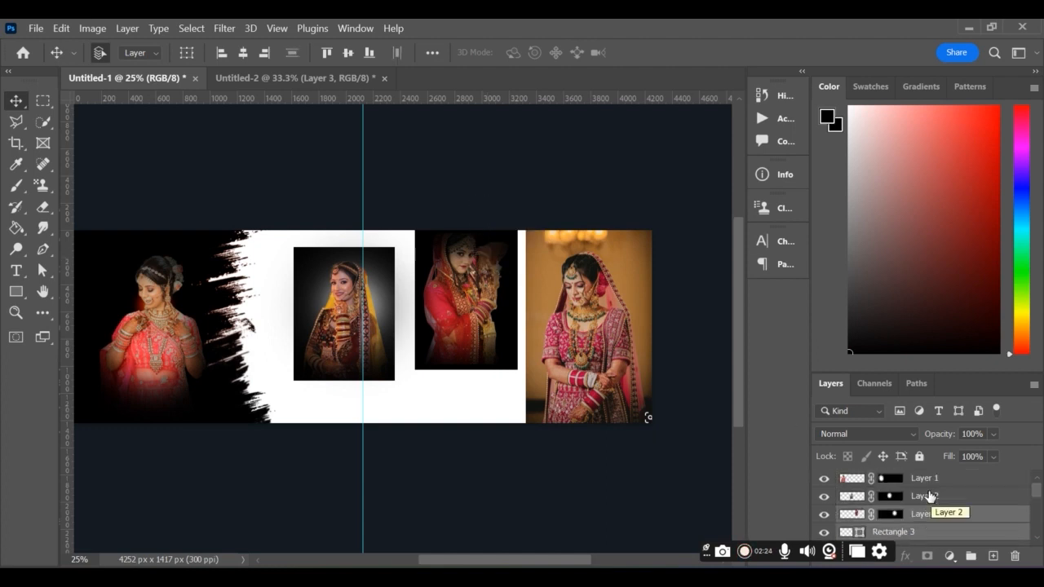
{"action": "scroll", "coordinate": [928, 496], "scroll_direction": "down", "scroll_amount": 1}
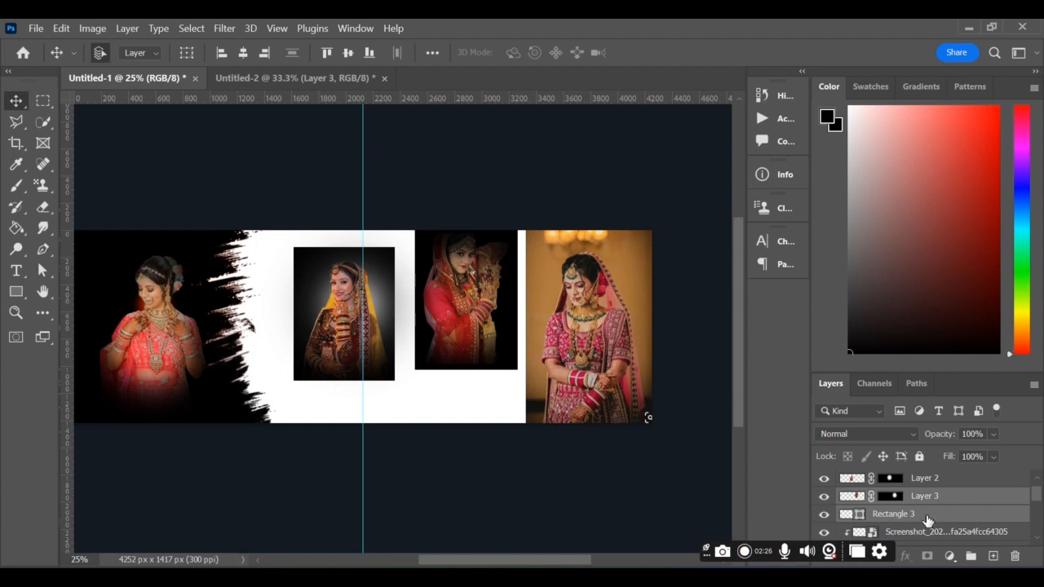
{"action": "right_click", "coordinate": [930, 521]}
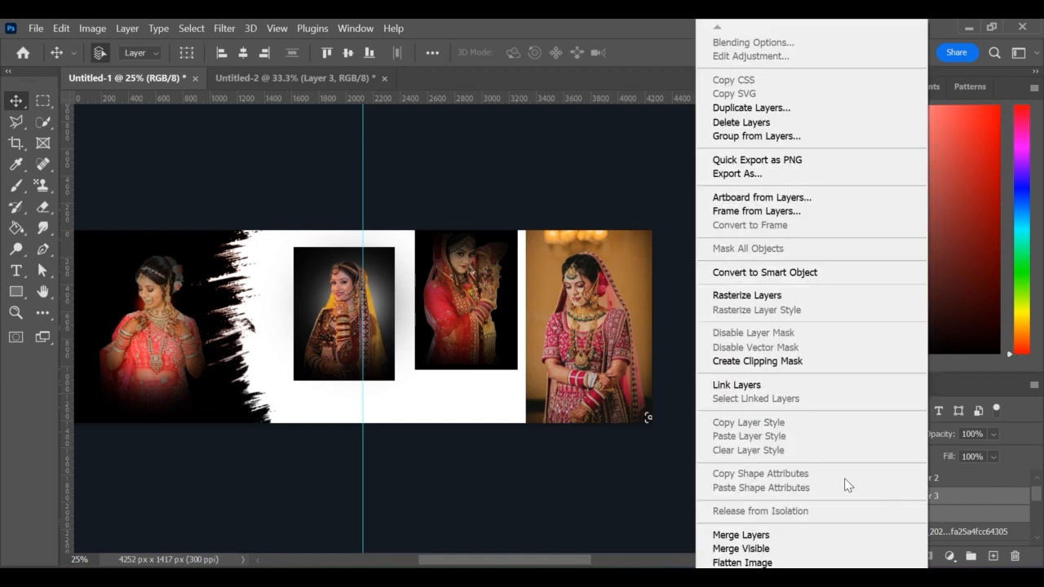
{"action": "left_click", "coordinate": [774, 275]}
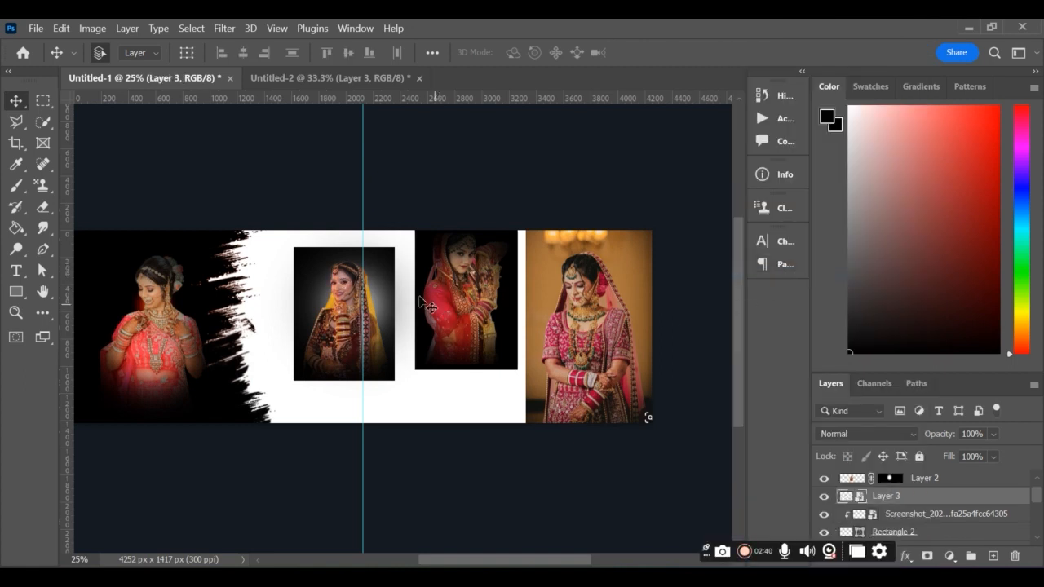
Draw a muted gold rectangle about 758 × 1260 px behind the red-dressed bride's panel, extending below it as a strip
{"action": "left_click", "coordinate": [930, 514]}
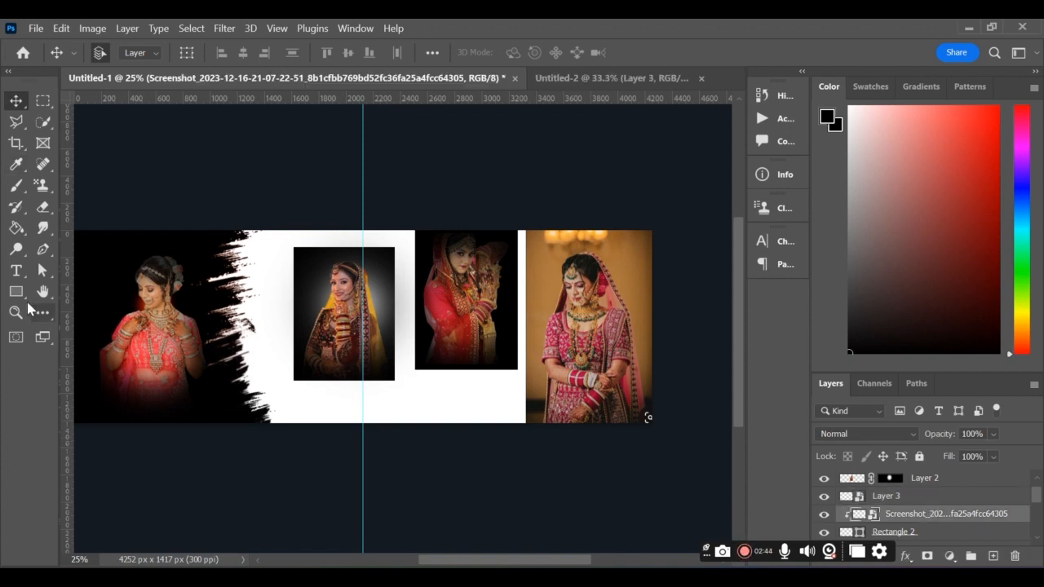
{"action": "left_click", "coordinate": [15, 292]}
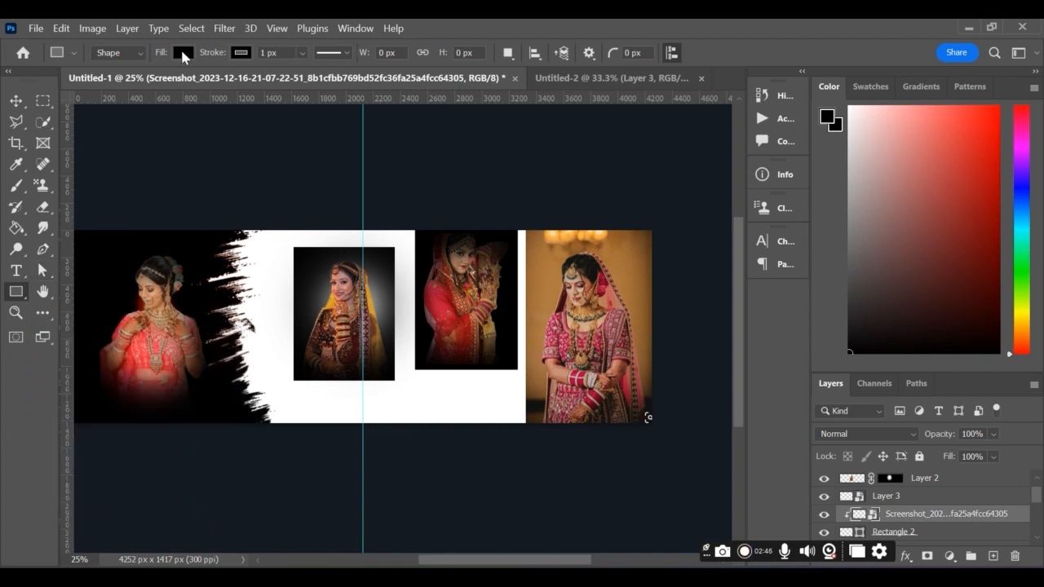
{"action": "left_click", "coordinate": [183, 54]}
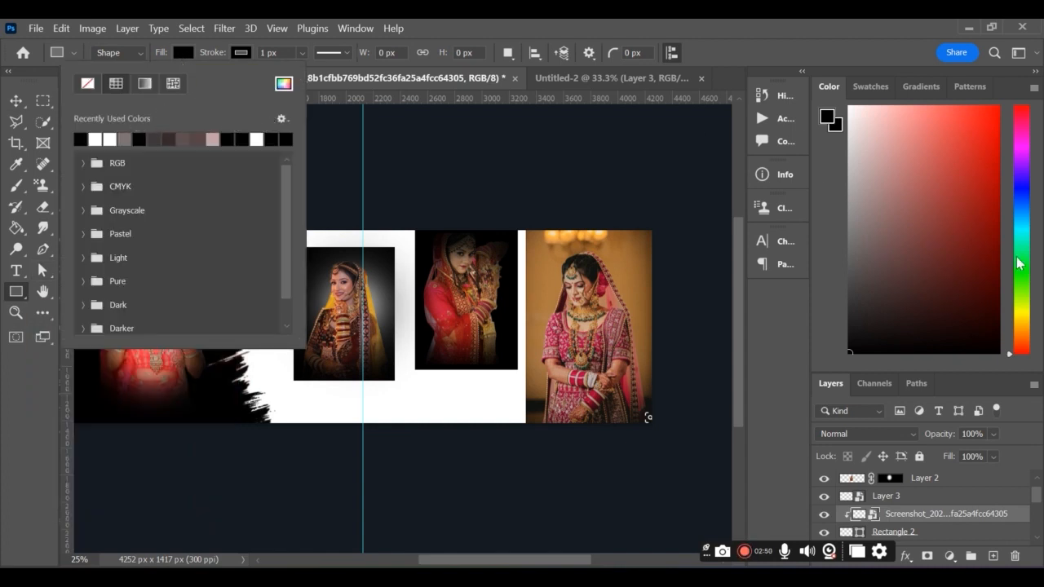
{"action": "left_click_drag", "start_coordinate": [1027, 319], "coordinate": [1025, 324]}
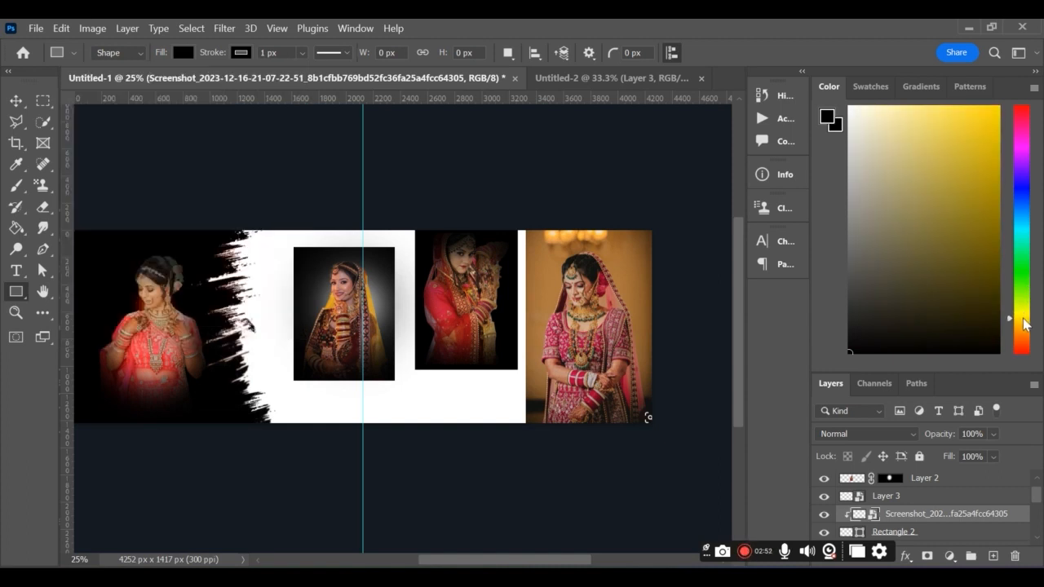
{"action": "left_click_drag", "start_coordinate": [900, 275], "coordinate": [917, 264]}
{"action": "left_click", "coordinate": [912, 228]}
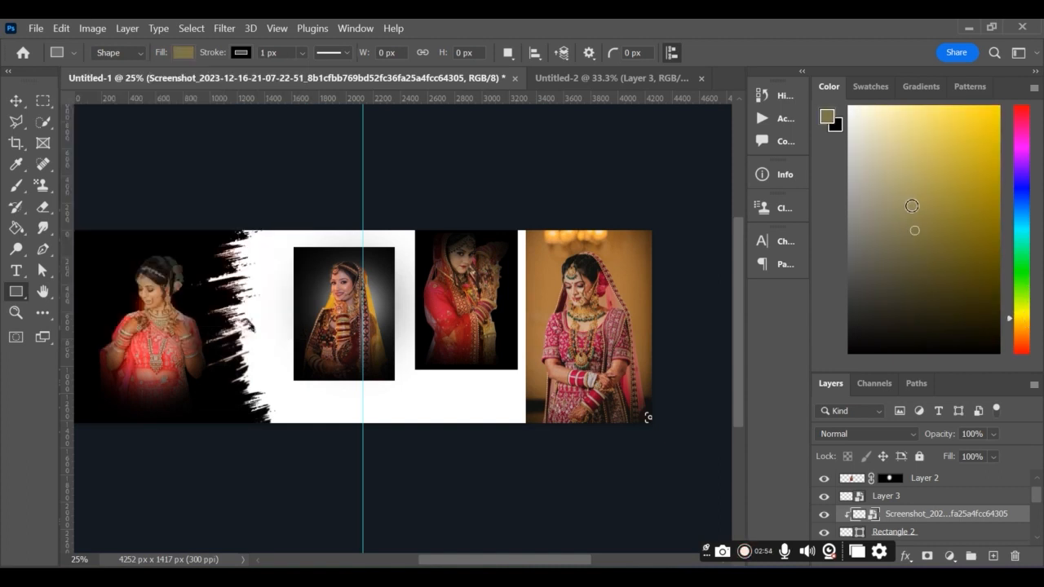
{"action": "left_click", "coordinate": [914, 181]}
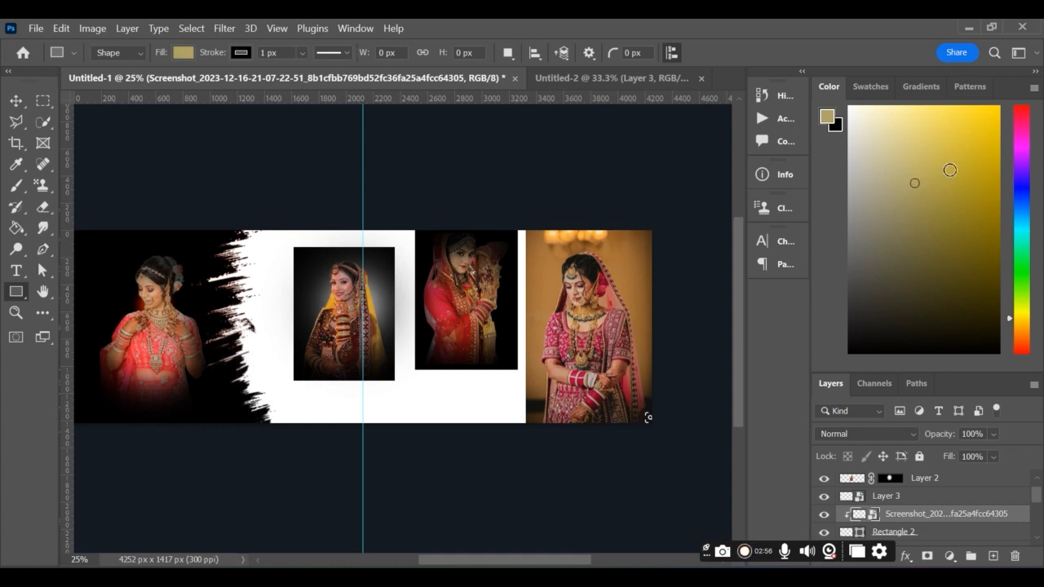
{"action": "left_click", "coordinate": [188, 53]}
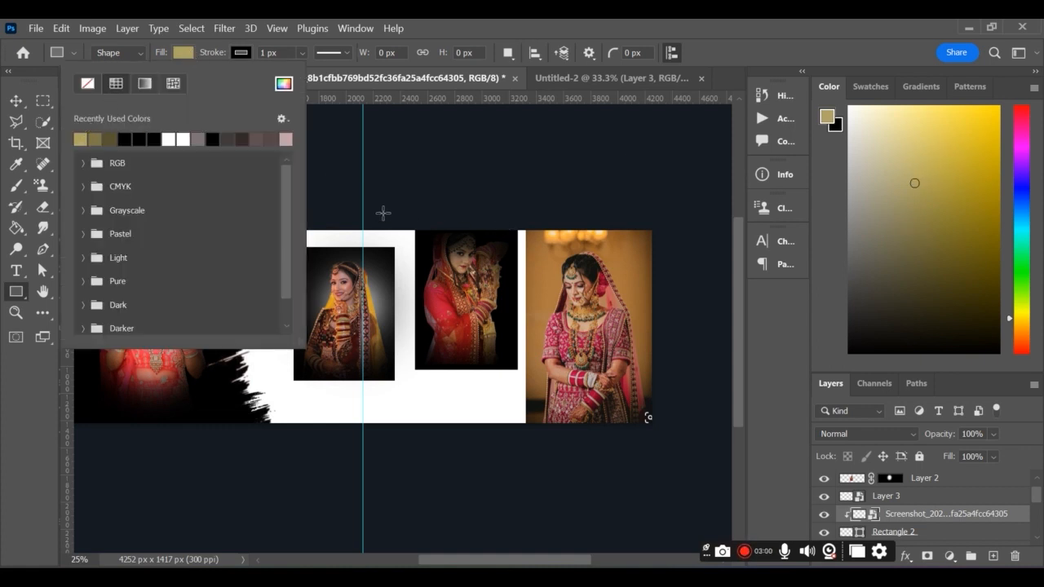
{"action": "left_click", "coordinate": [411, 229]}
{"action": "left_click_drag", "start_coordinate": [412, 230], "coordinate": [516, 400]}
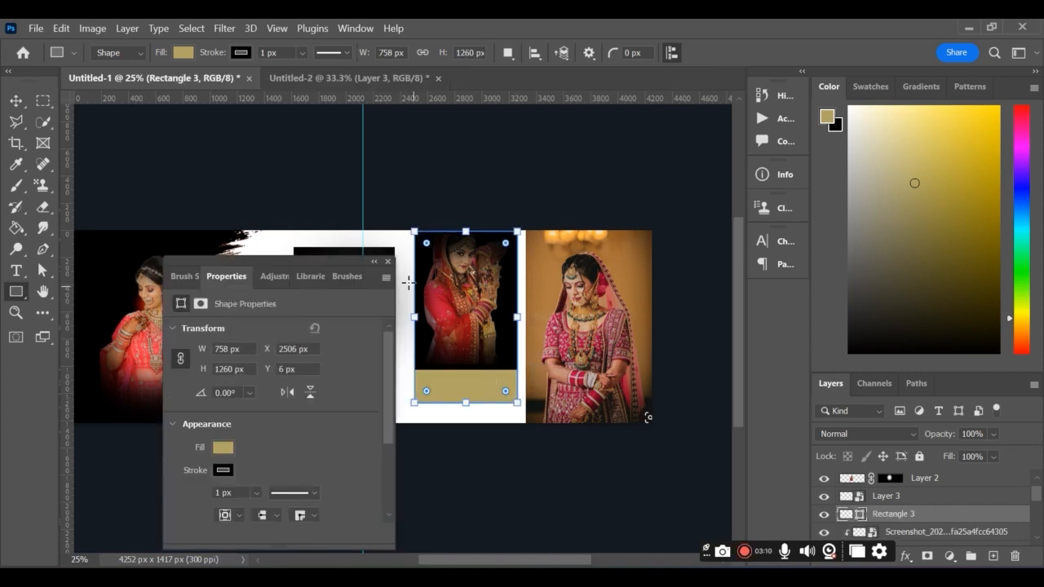
{"action": "left_click", "coordinate": [388, 261]}
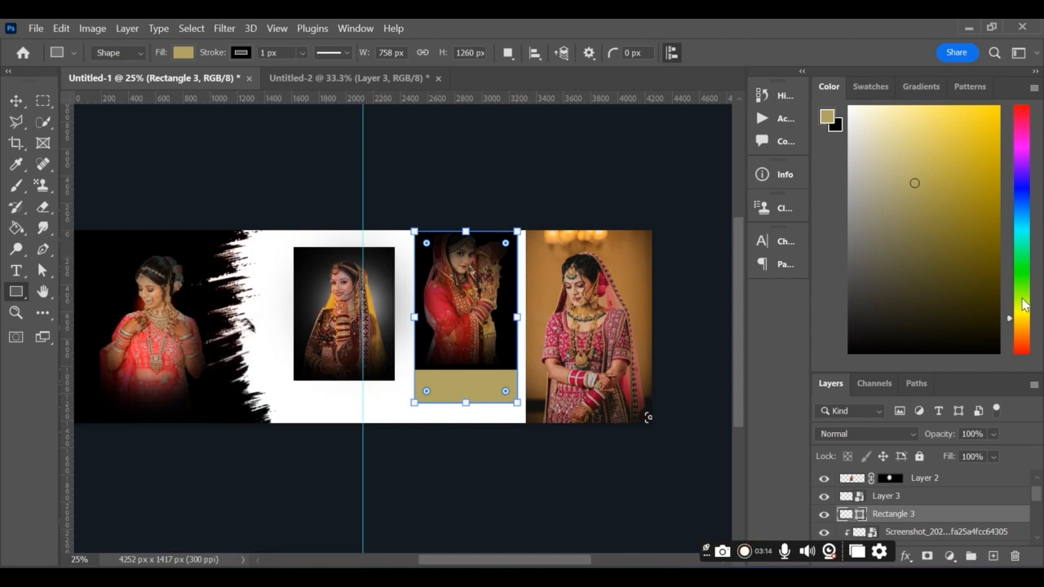
Change the fill of the rectangle behind the red-dressed bride's panel to a light peach colour
{"action": "left_click", "coordinate": [1024, 344]}
{"action": "left_click", "coordinate": [913, 206]}
{"action": "left_click", "coordinate": [909, 175]}
{"action": "left_click", "coordinate": [899, 138]}
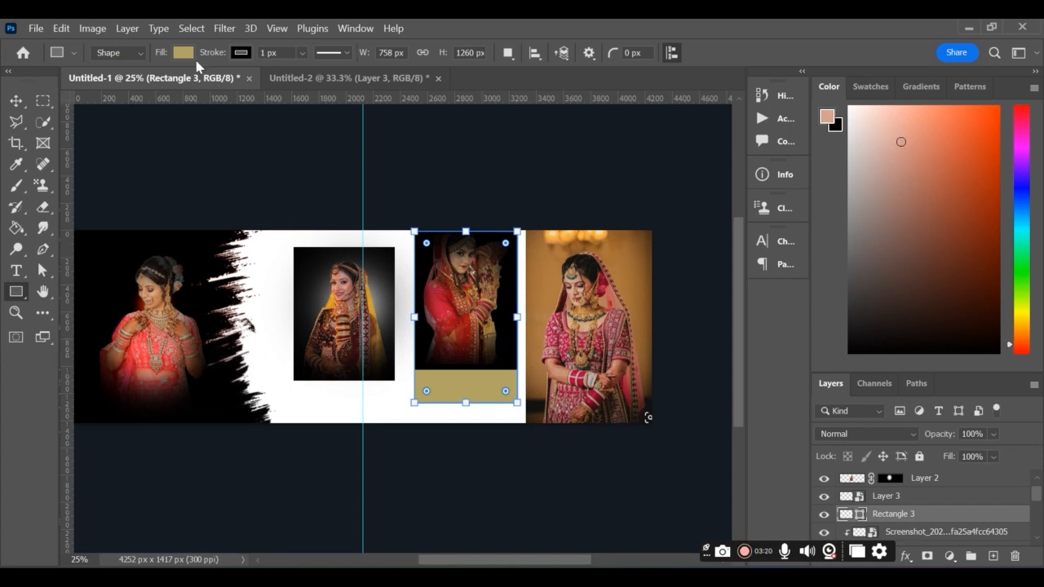
{"action": "left_click", "coordinate": [183, 52]}
{"action": "left_click", "coordinate": [84, 138]}
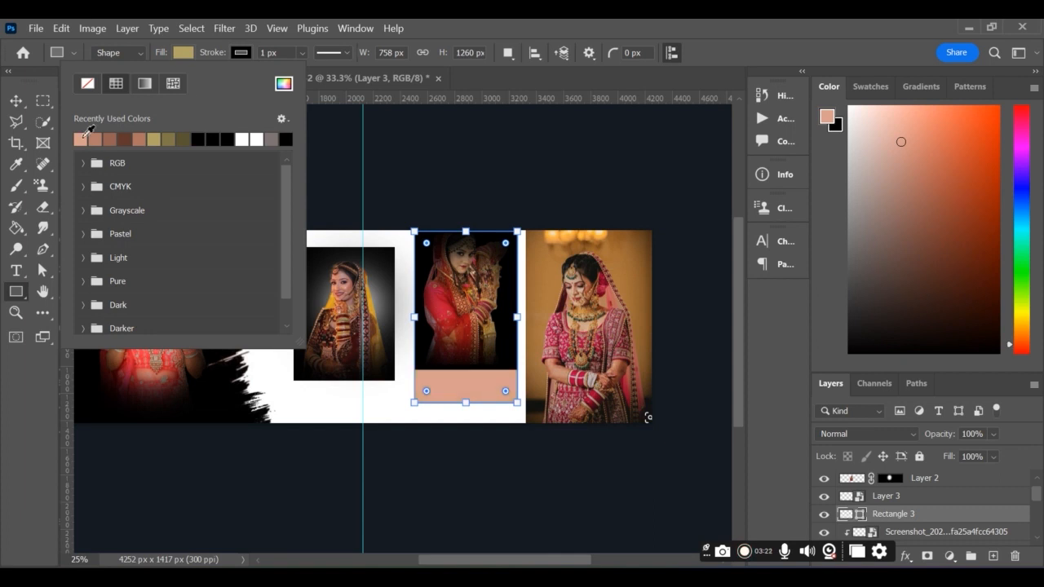
{"action": "left_click", "coordinate": [193, 55]}
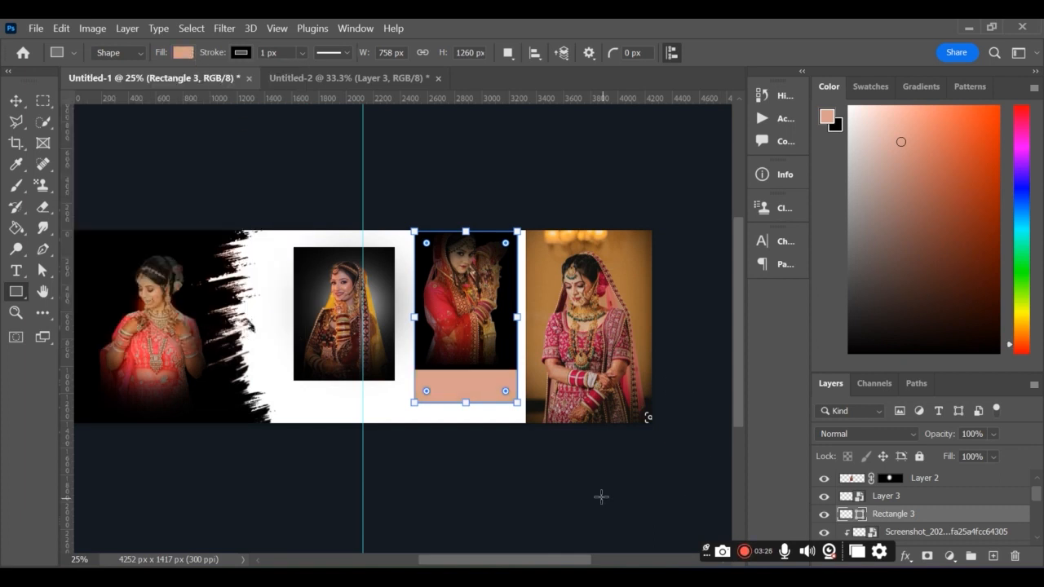
Copy the WEDDING CEREMONY heading and its paragraph from Untitled-2, scale them to about 72%, and fit them on the peach strip
{"action": "left_click", "coordinate": [374, 79]}
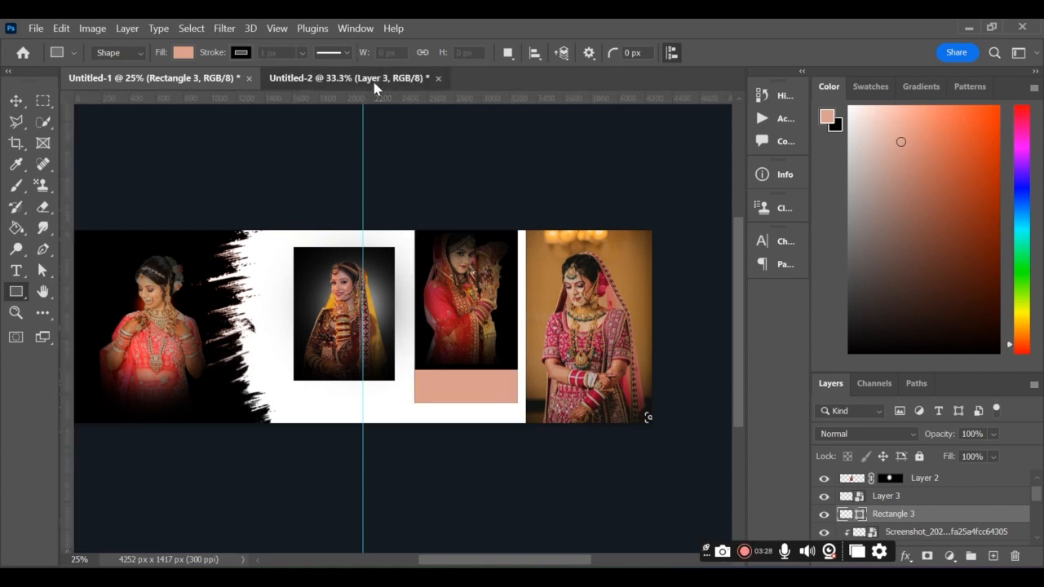
{"action": "left_click", "coordinate": [13, 103]}
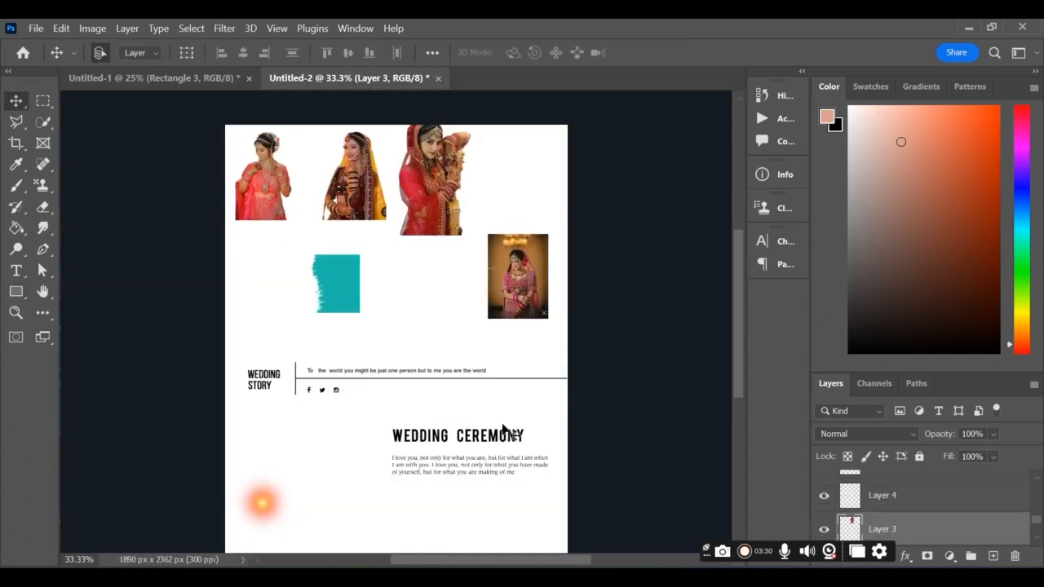
{"action": "left_click_drag", "start_coordinate": [482, 444], "coordinate": [459, 377]}
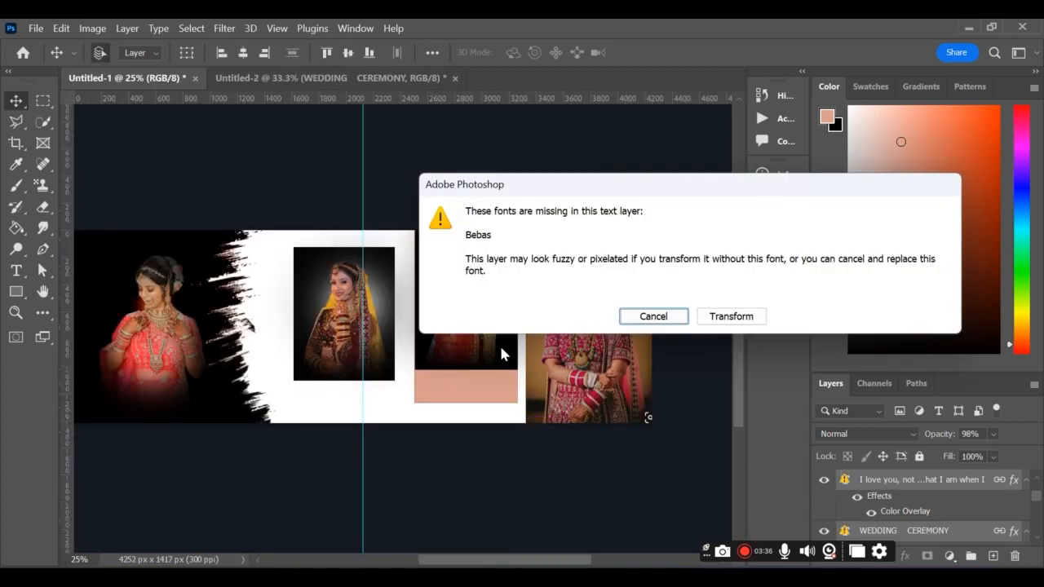
{"action": "left_click", "coordinate": [706, 321]}
{"action": "left_click_drag", "start_coordinate": [517, 471], "coordinate": [506, 380]}
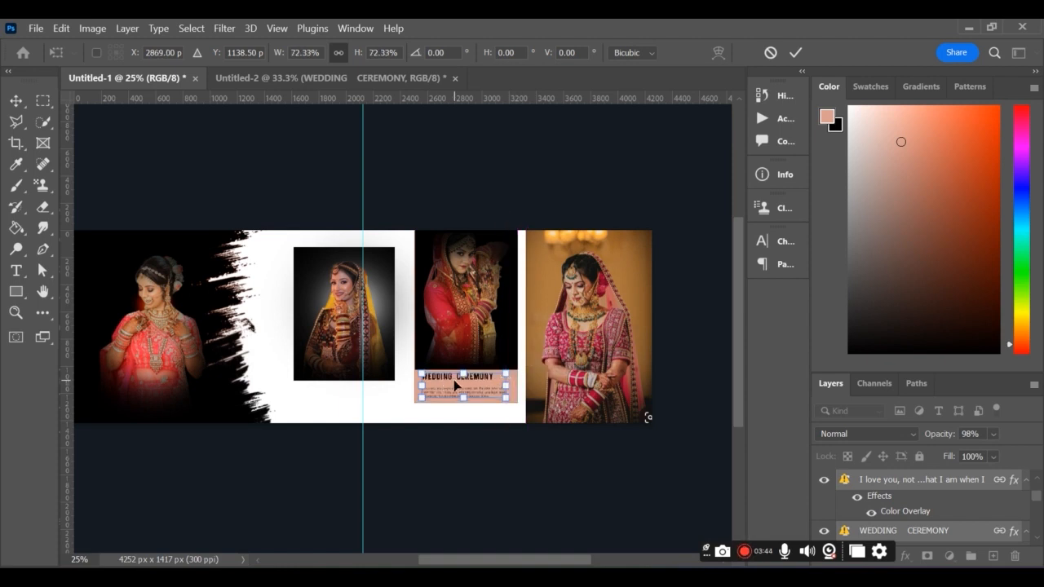
{"action": "key", "text": "Return"}
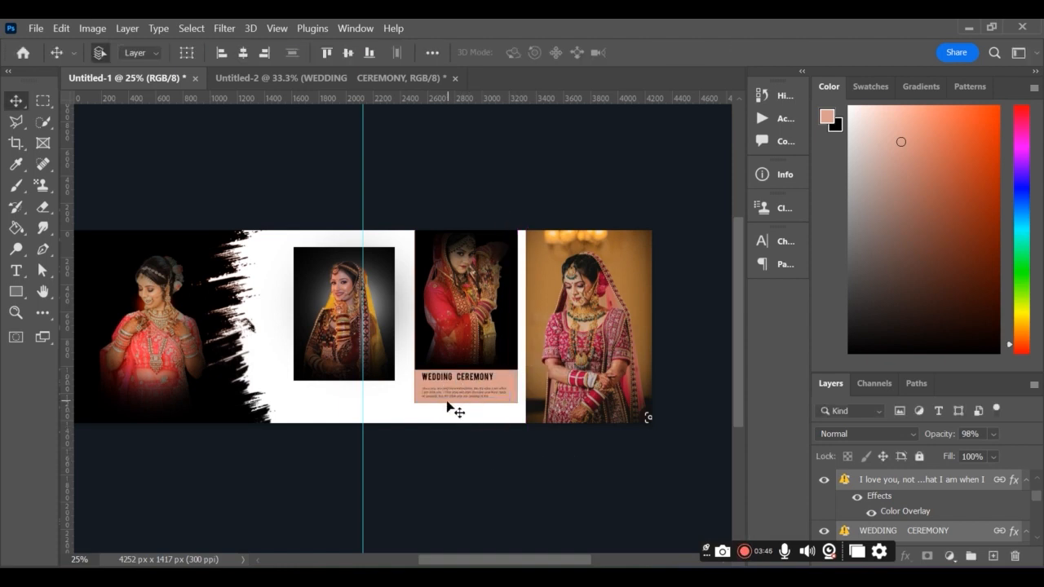
Copy the WEDDING STORY caption group, with its tagline, divider lines and social icons, from Untitled-2 into the Untitled-1 album spread
{"action": "left_click", "coordinate": [247, 78]}
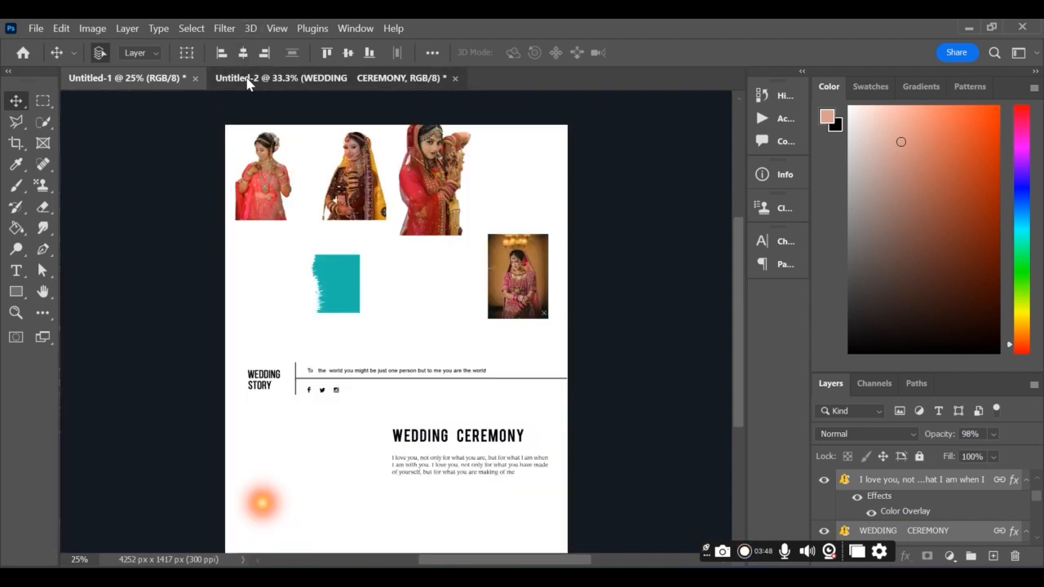
{"action": "left_click_drag", "start_coordinate": [335, 371], "coordinate": [300, 343]}
{"action": "left_click_drag", "start_coordinate": [277, 382], "coordinate": [166, 87]}
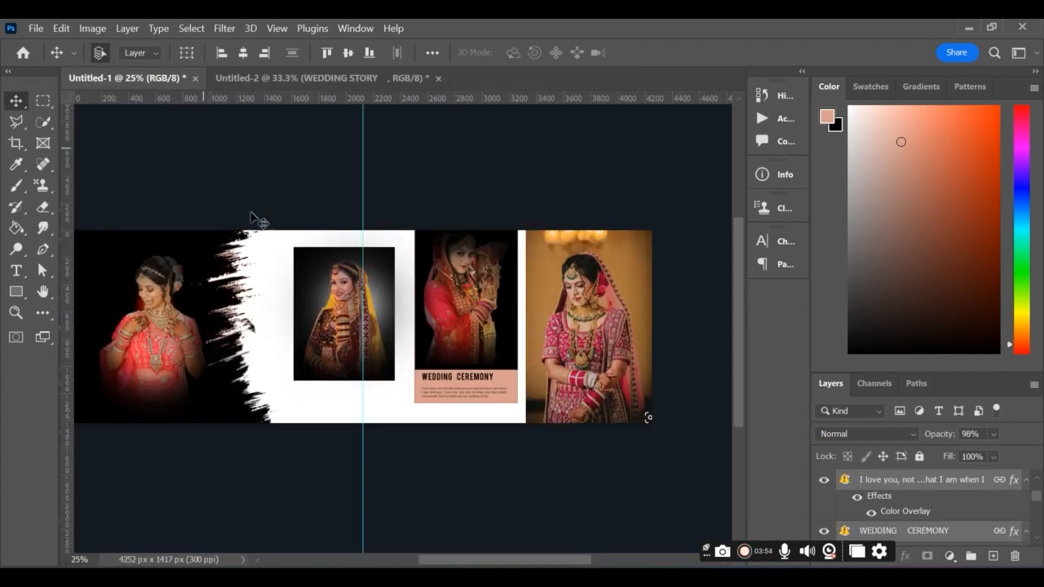
{"action": "left_click", "coordinate": [302, 78]}
{"action": "left_click_drag", "start_coordinate": [269, 366], "coordinate": [389, 403]}
Scale the WEDDING STORY caption group to about 79% and place it along the spread's lower edge, below the middle bride's photo panel
{"action": "key", "text": "ctrl+t"}
{"action": "left_click", "coordinate": [717, 317]}
{"action": "left_click_drag", "start_coordinate": [470, 404], "coordinate": [517, 410]}
{"action": "left_click_drag", "start_coordinate": [455, 401], "coordinate": [478, 412]}
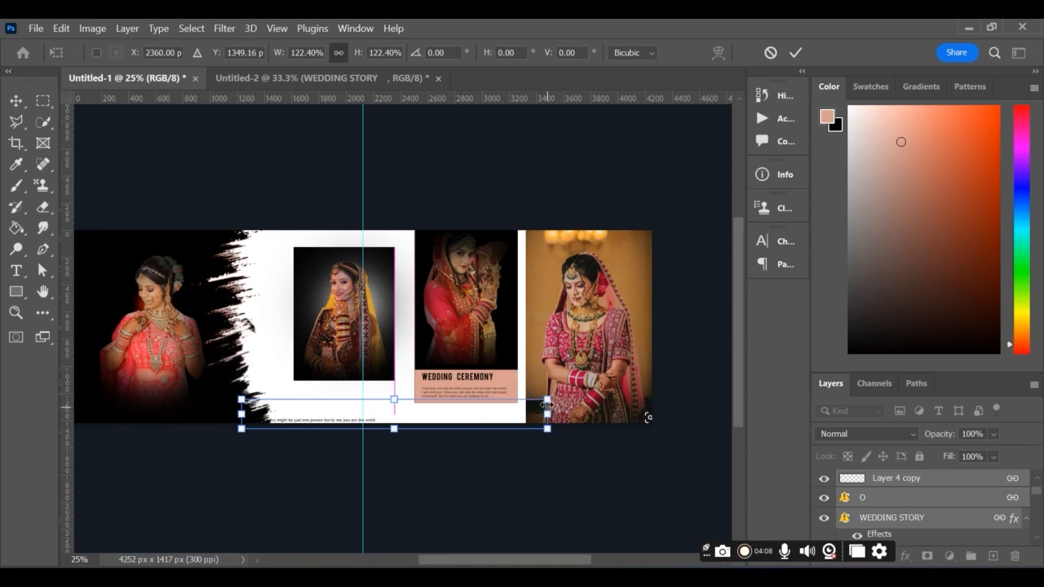
{"action": "left_click_drag", "start_coordinate": [546, 414], "coordinate": [427, 414]}
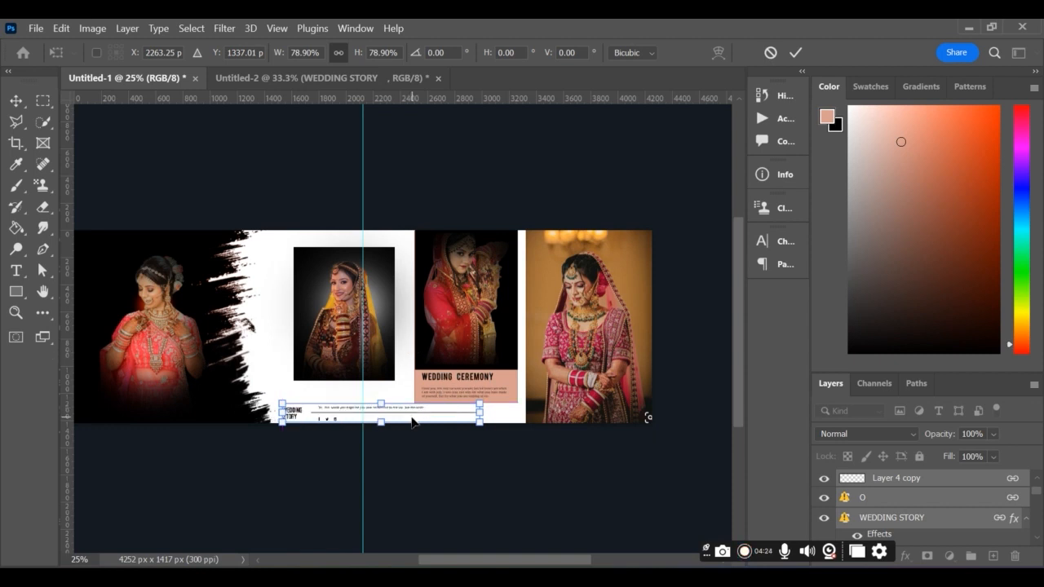
{"action": "key", "text": "Return"}
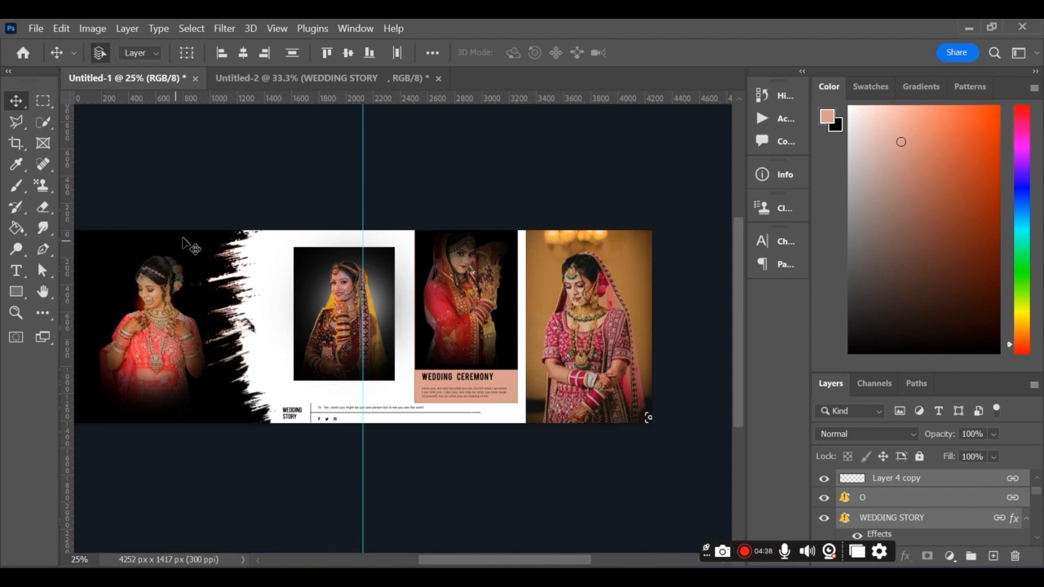
Transform layer 31, the black brush-stroke background, moving it slightly right and down to about X 1671, Y 1022 px
{"action": "scroll", "coordinate": [897, 506], "scroll_direction": "down", "scroll_amount": 6}
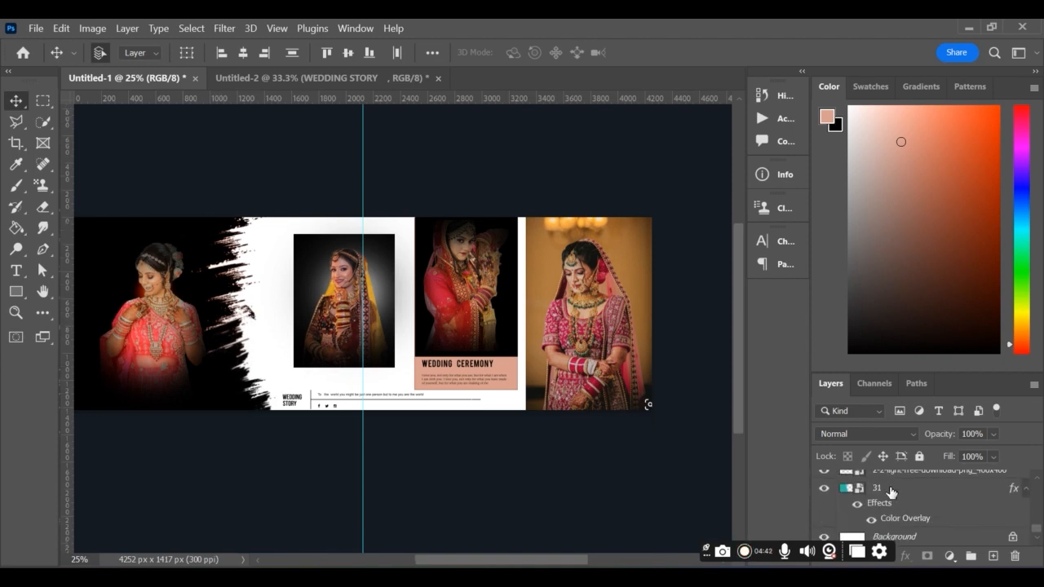
{"action": "left_click", "coordinate": [891, 491]}
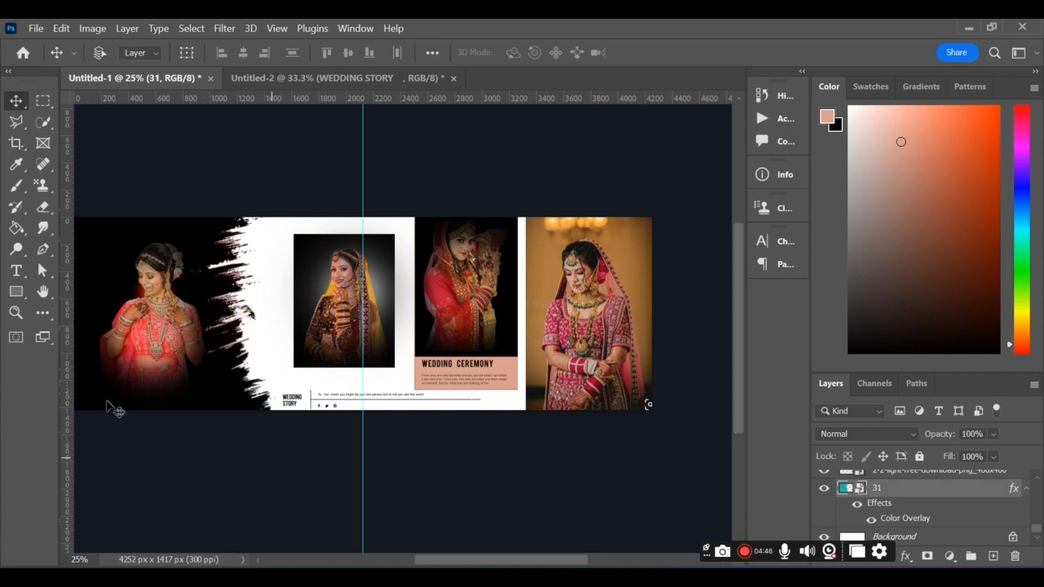
{"action": "key", "text": "ctrl+t"}
{"action": "left_click_drag", "start_coordinate": [173, 335], "coordinate": [178, 342]}
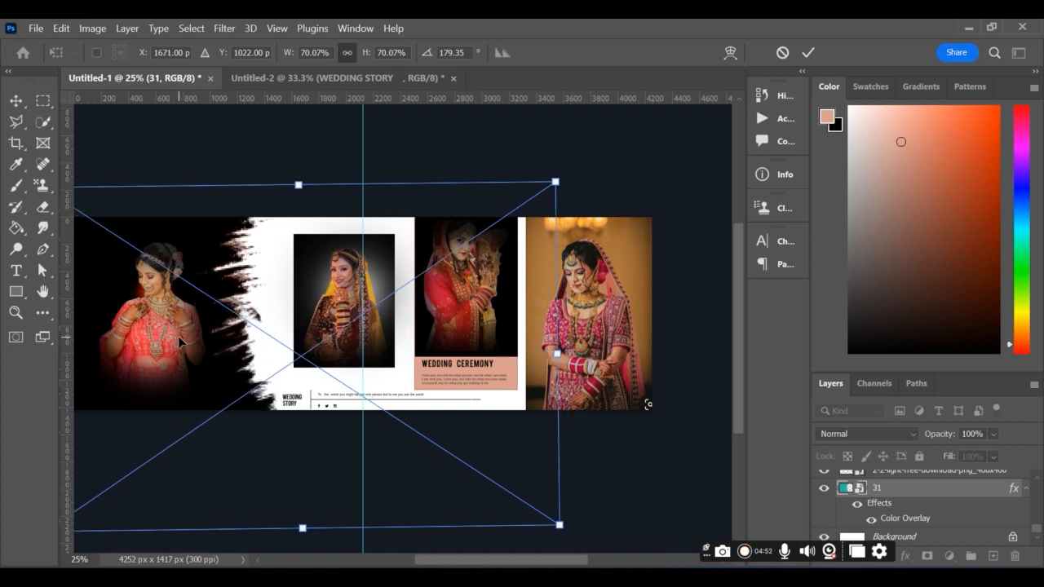
{"action": "key", "text": "Return"}
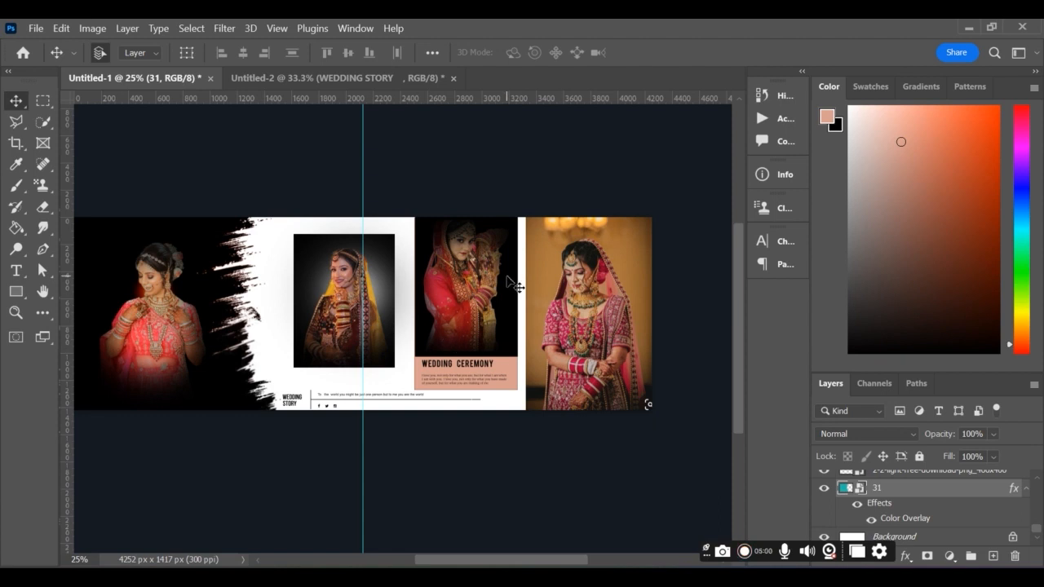
{"action": "scroll", "coordinate": [515, 277], "scroll_direction": "down", "scroll_amount": 1}
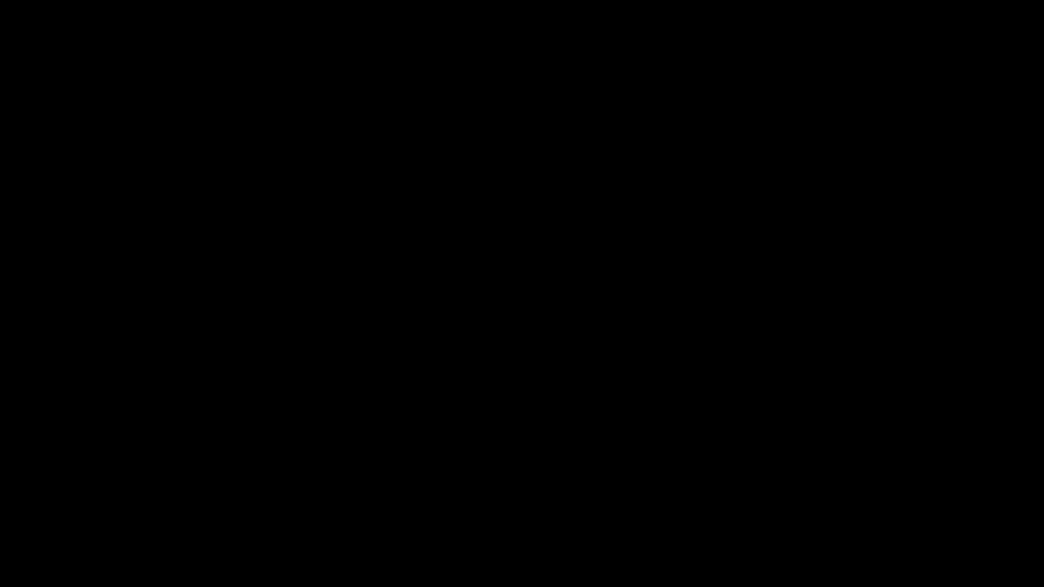